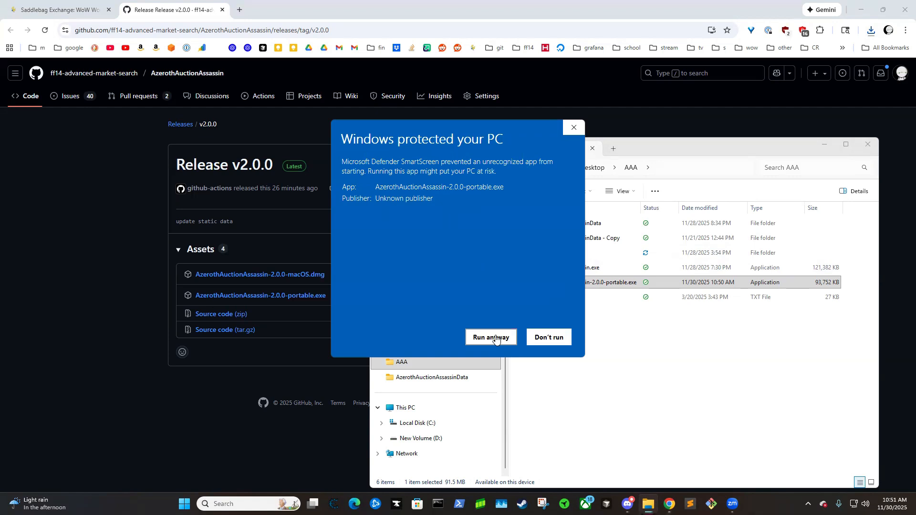
Allow the blocked AzerothAuctionAssassin-2.0.0-portable.exe to run and minimise the browser window behind it.
click(490, 337)
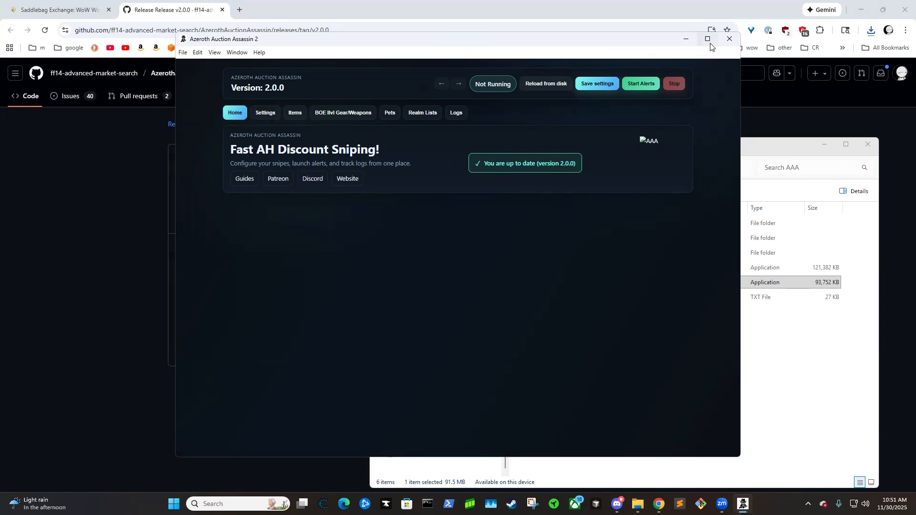
click(853, 15)
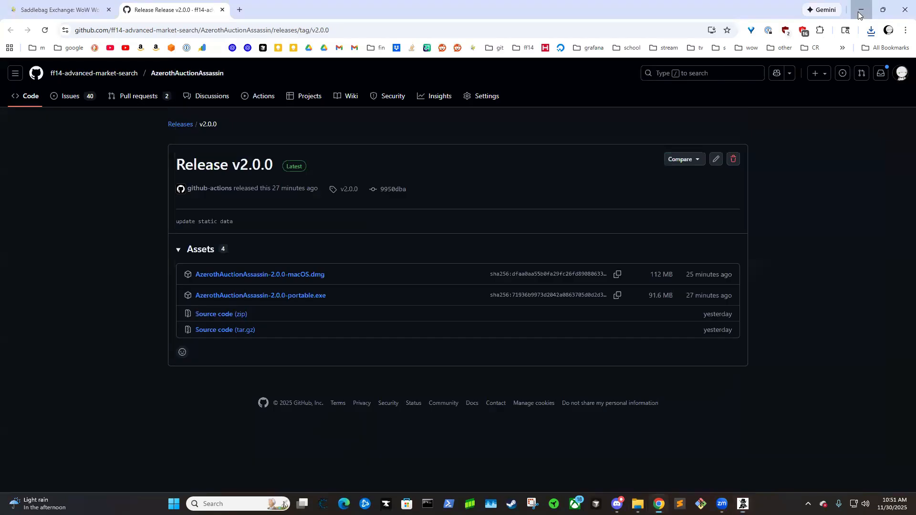
click(858, 15)
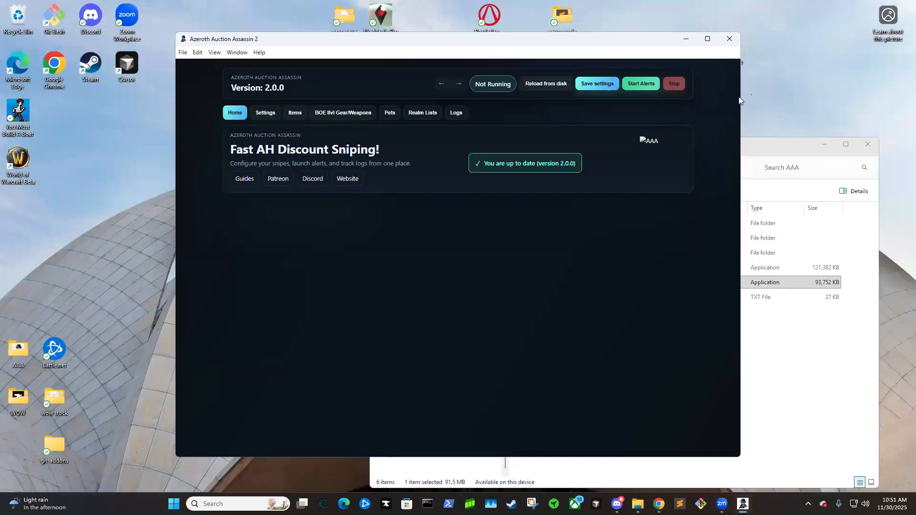
Open the app's settings, try the UI zoom controls while keeping the zoom level at 80%, and maximise the window.
click(262, 115)
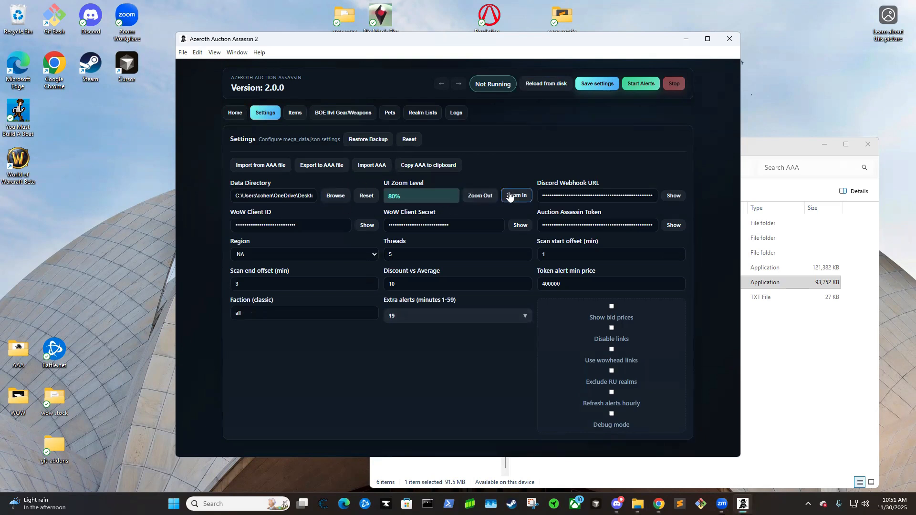
click(489, 195)
click(508, 179)
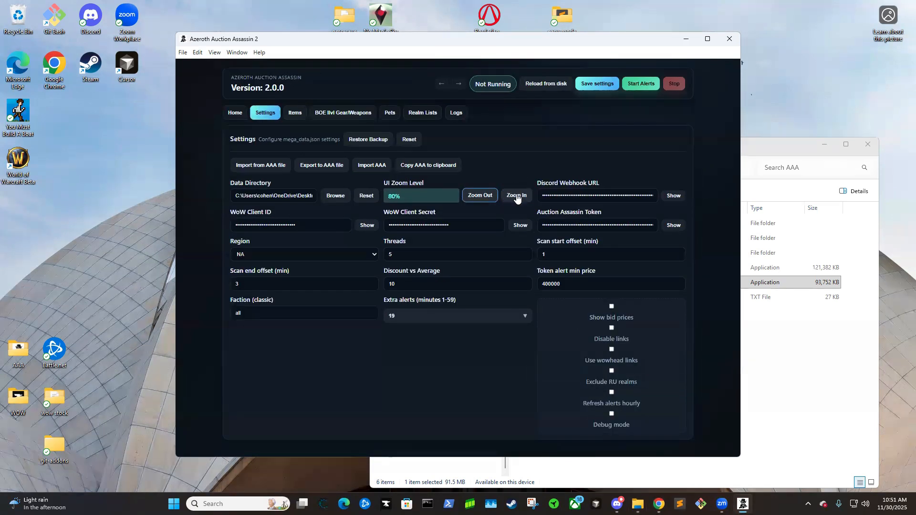
click(518, 196)
click(485, 196)
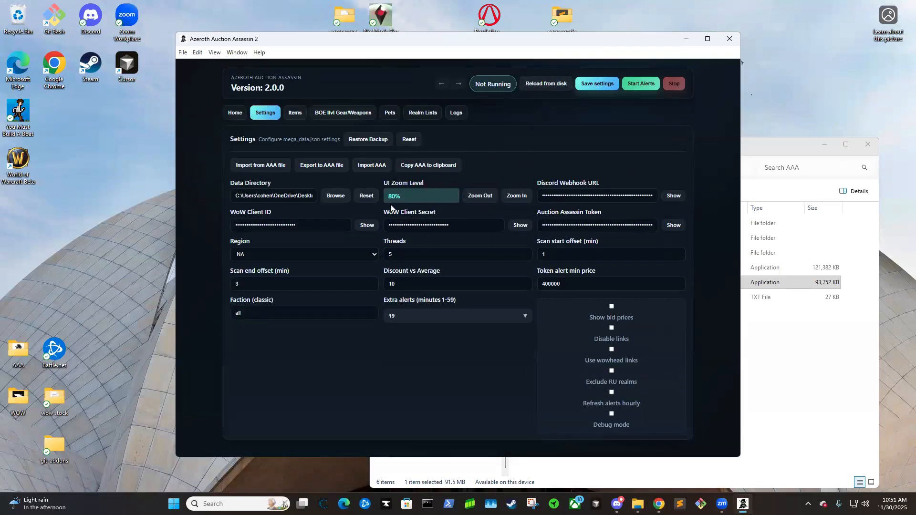
click(707, 39)
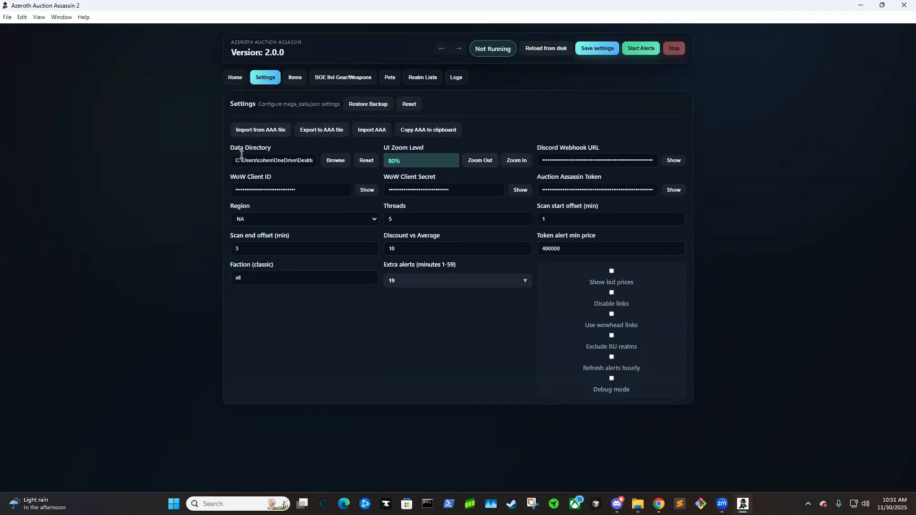
Set the data directory to the AzerothAuctionAssassinData folder inside AAA\Repo\AzerothAuctionAssassin.
drag(241, 158, 320, 163)
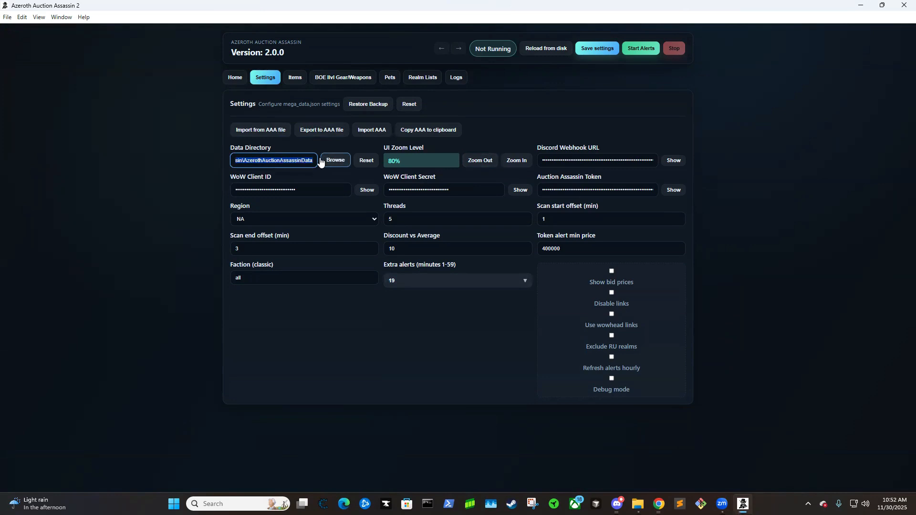
click(262, 157)
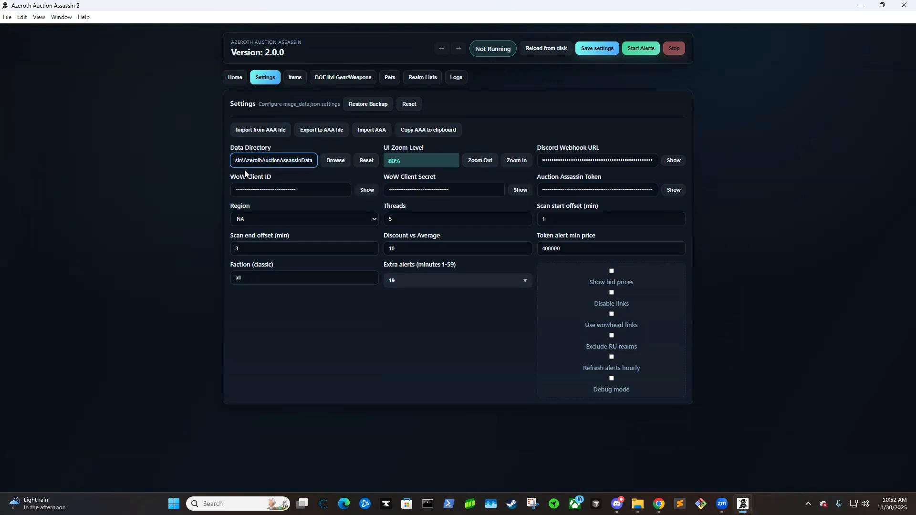
click(335, 160)
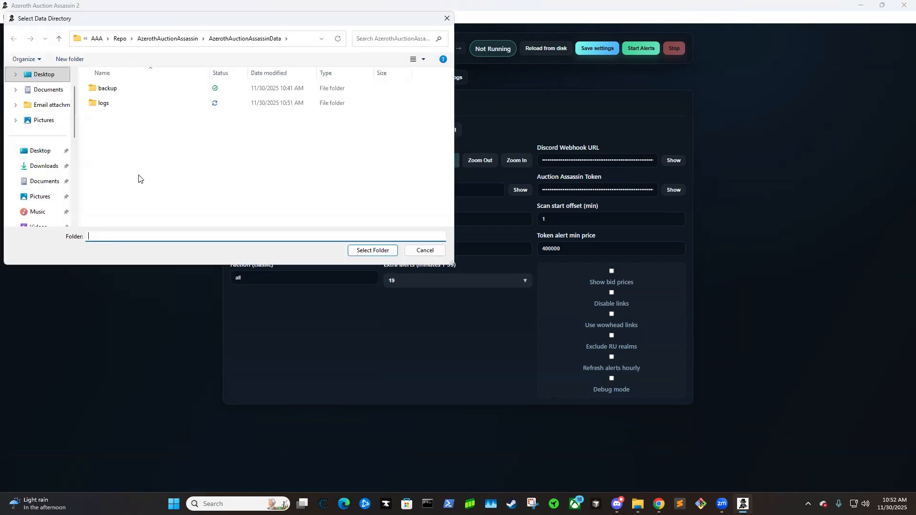
click(152, 39)
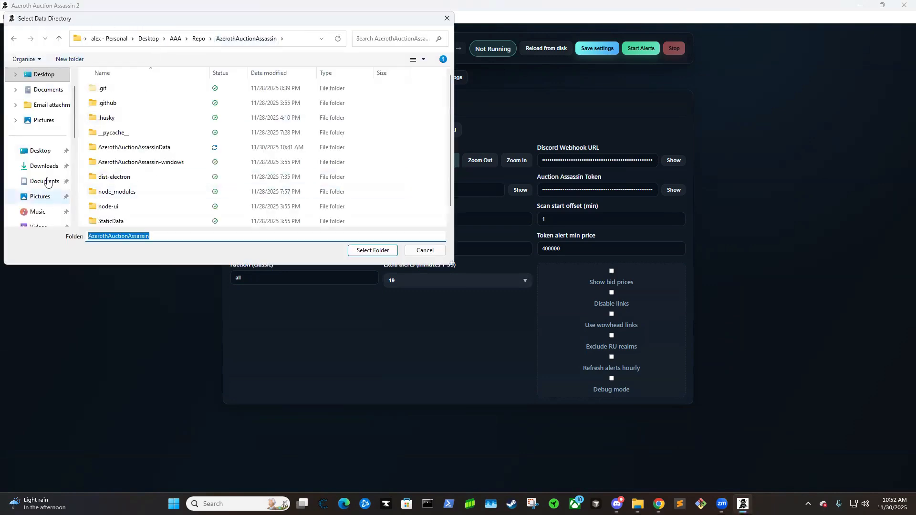
click(154, 148)
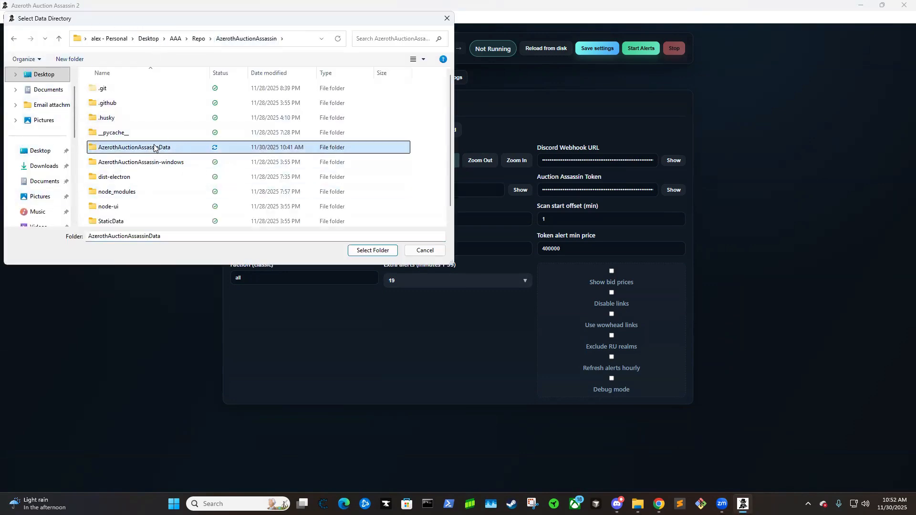
click(372, 250)
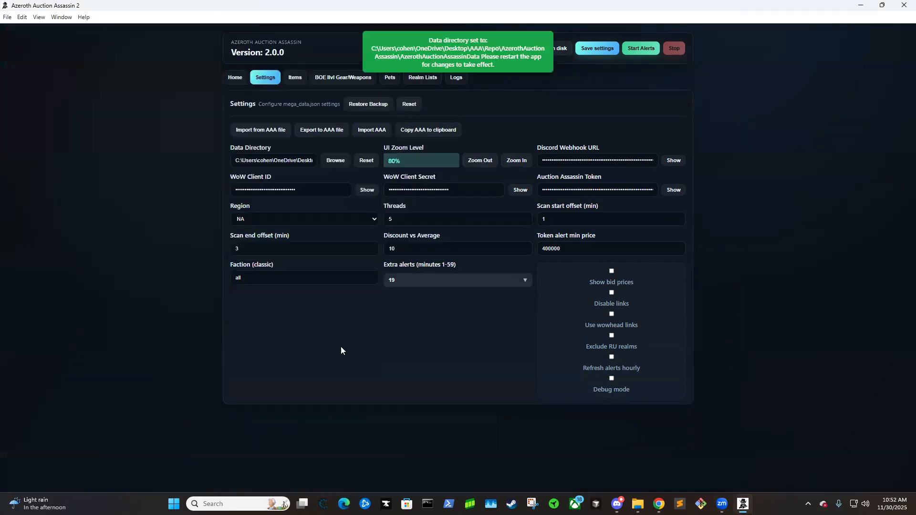
click(241, 278)
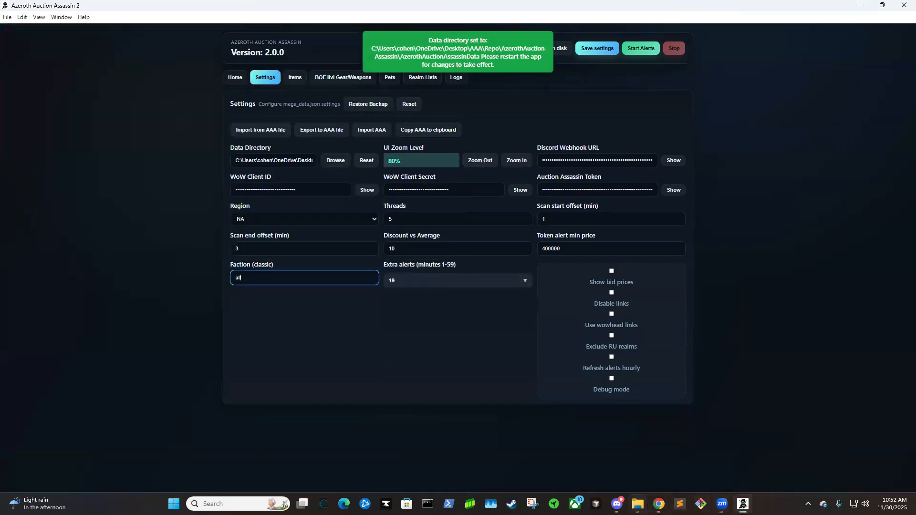
Switch to File Explorer, inspect the AzerothAuctionAssassin folder under AppData\Local, and return to the auction app.
click(637, 504)
click(425, 153)
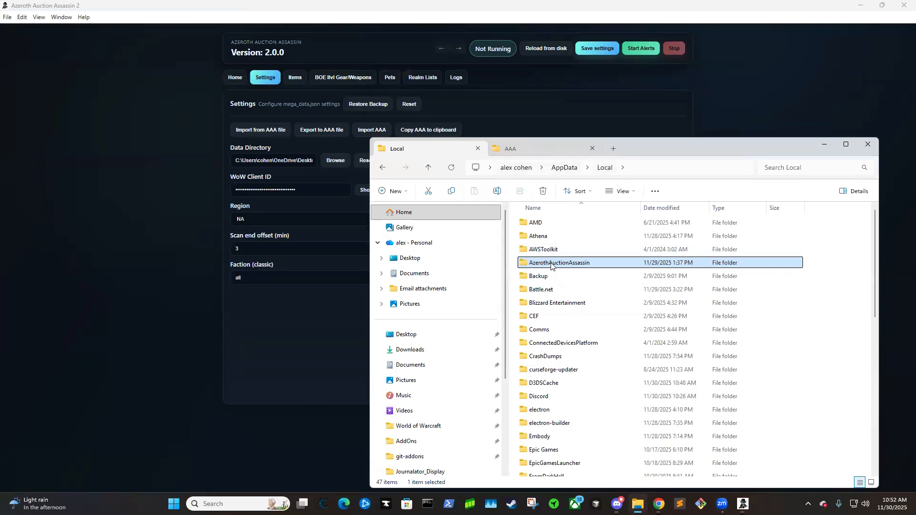
double_click(578, 264)
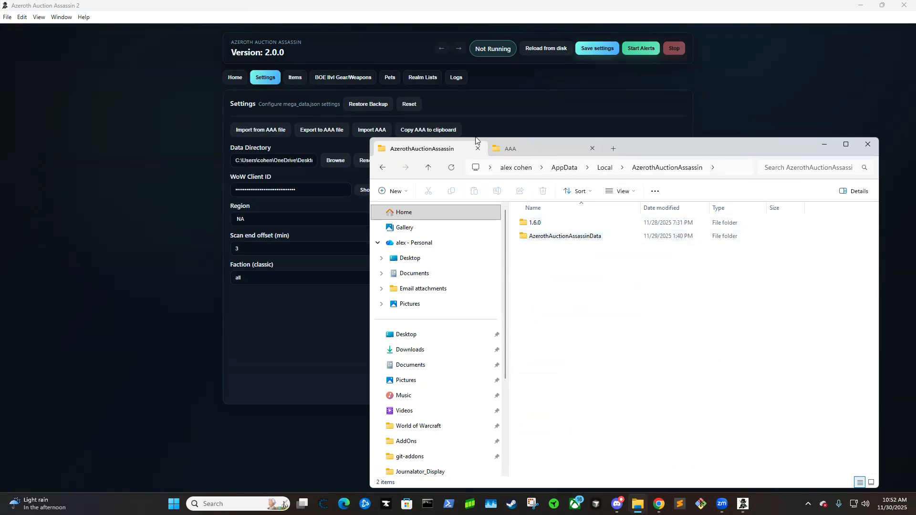
click(823, 145)
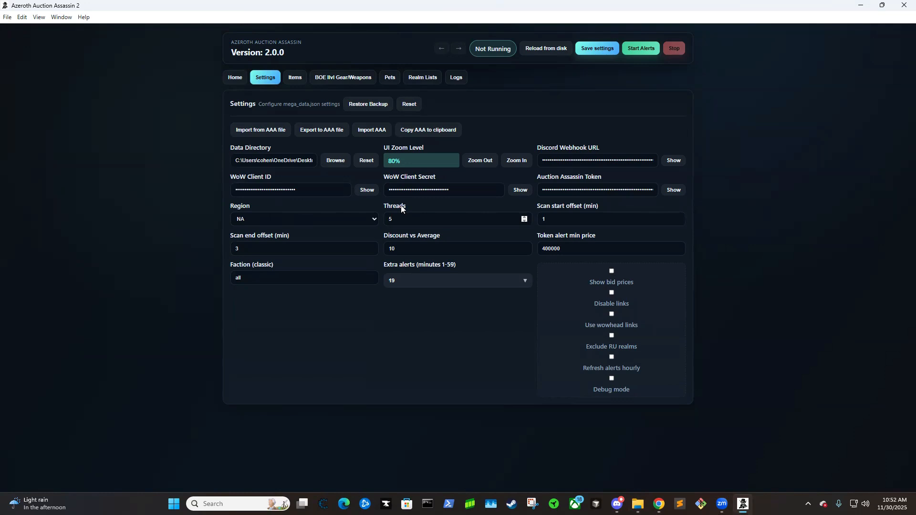
Set the number of scan threads to 99.
mouse_move(401, 209)
click(426, 215)
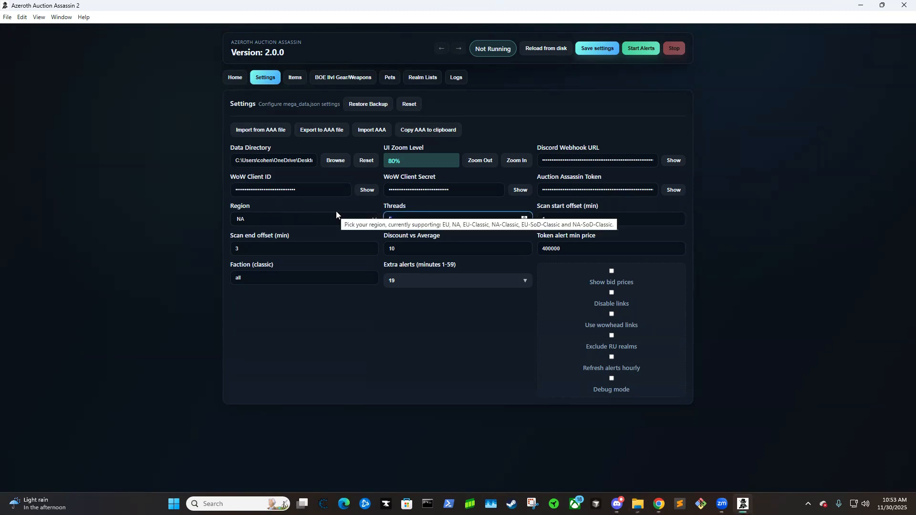
key(BackSpace)
text(99)
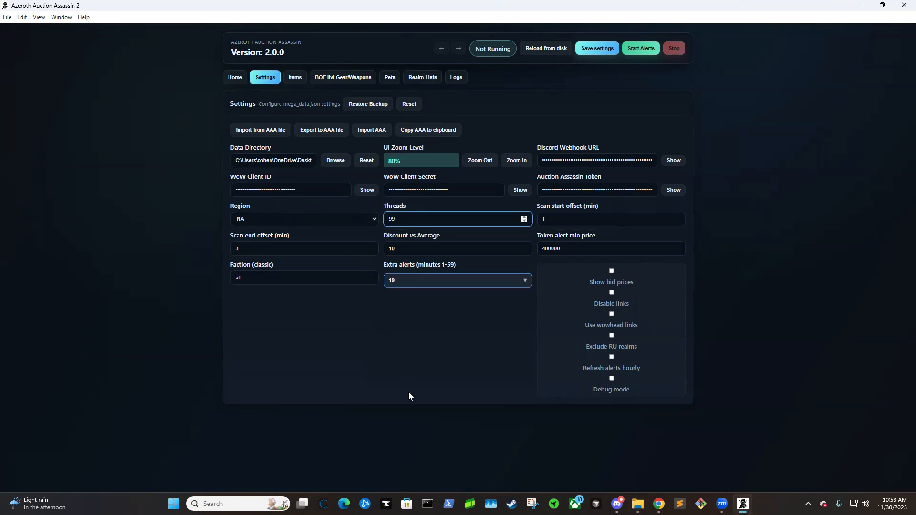
Deselect minute 19 in the extra alerts setting so that no extra alert minute is chosen.
click(373, 283)
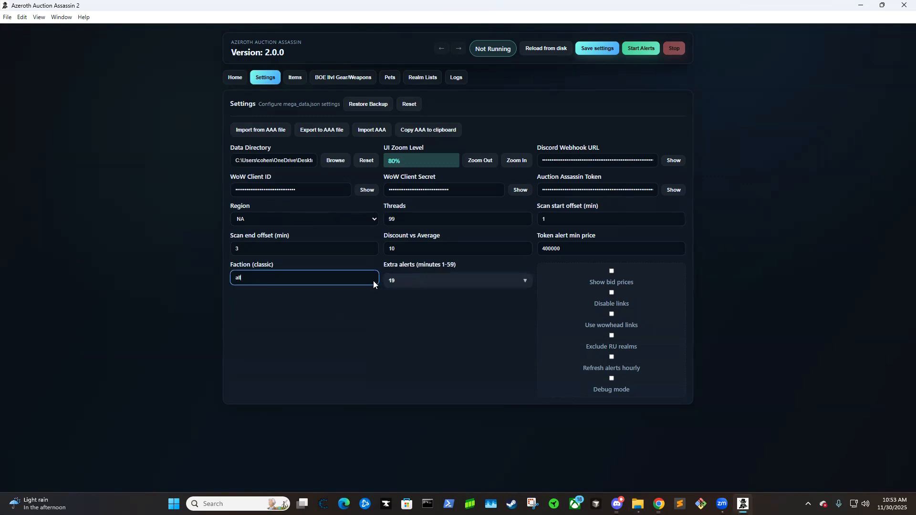
click(471, 280)
click(482, 359)
click(330, 333)
Search the desired items for Teebu's Blazing Longsword and load its ID and recommended price into the item form.
click(295, 77)
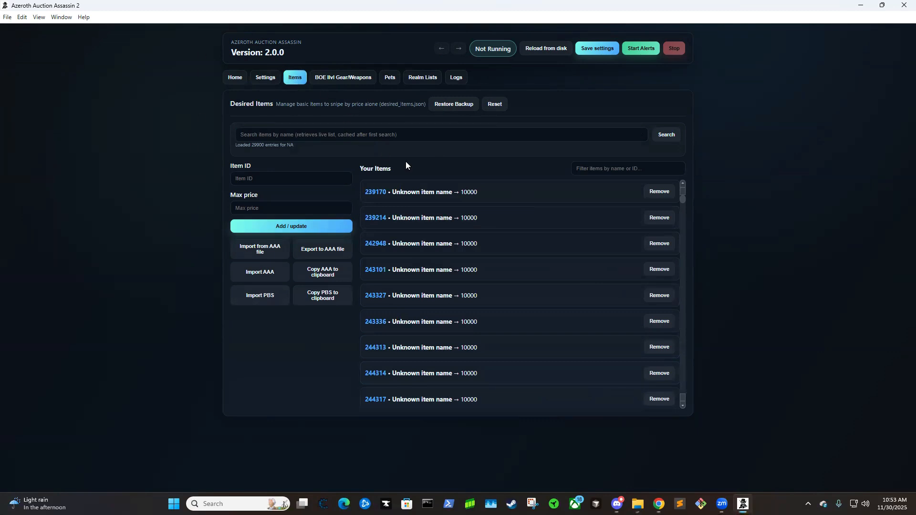
mouse_move(377, 248)
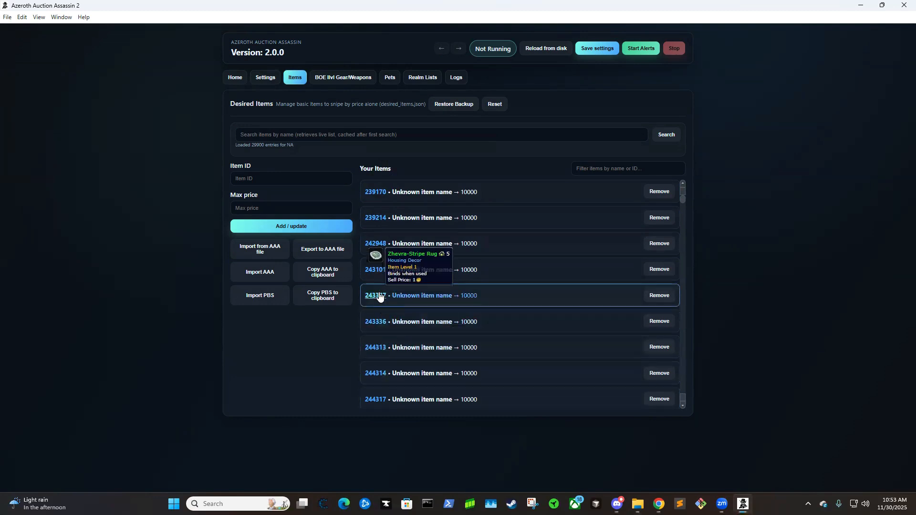
mouse_move(380, 197)
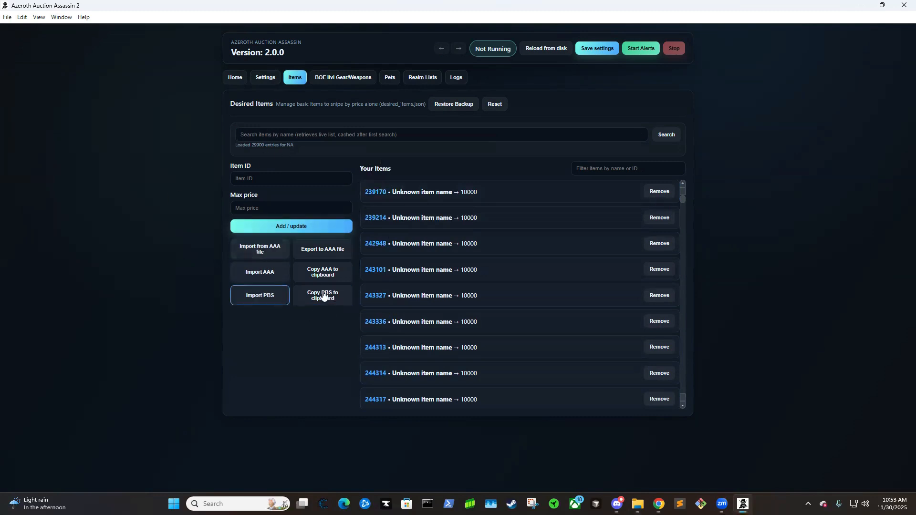
click(278, 135)
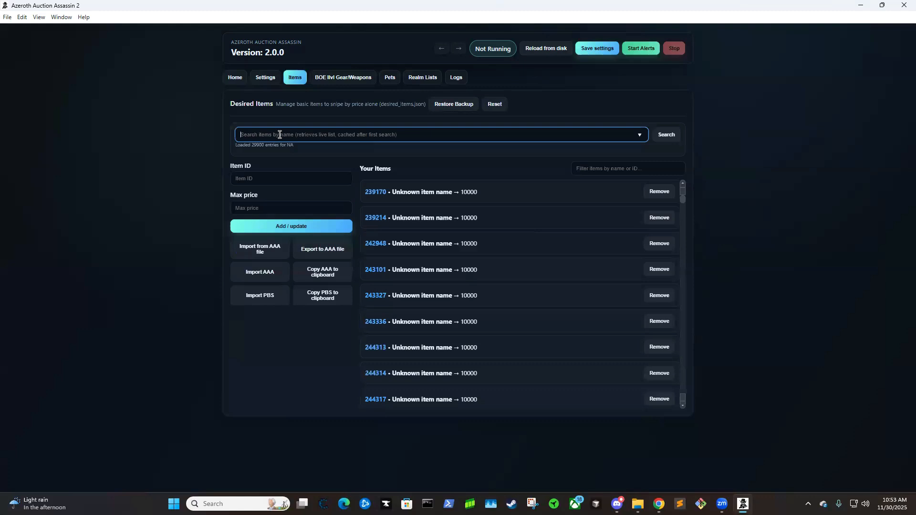
text(teeb)
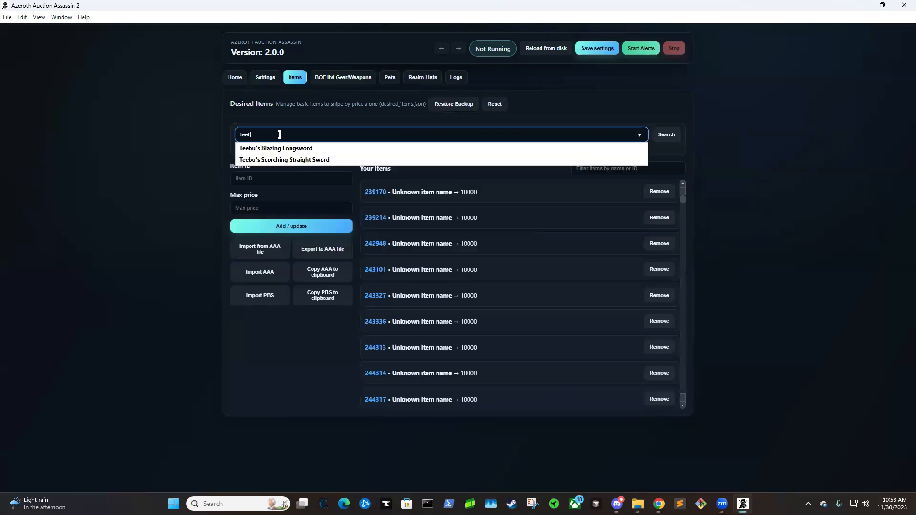
click(285, 148)
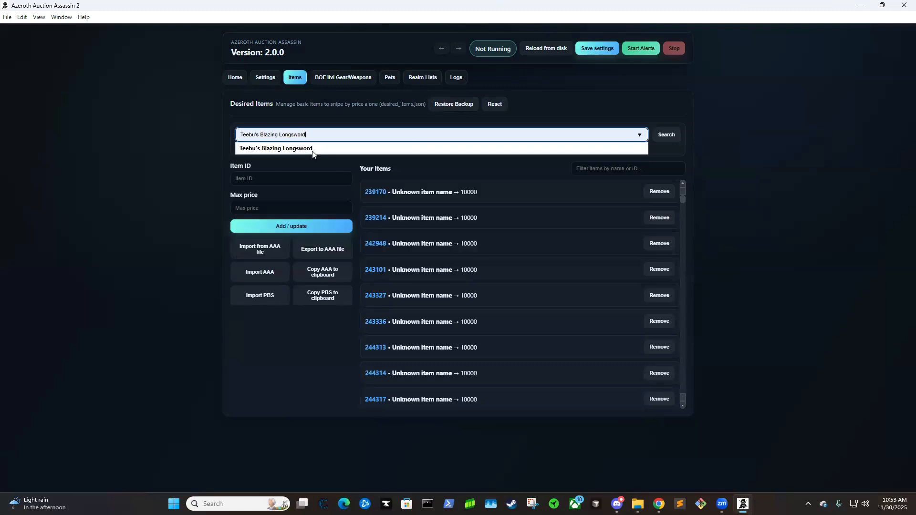
click(657, 134)
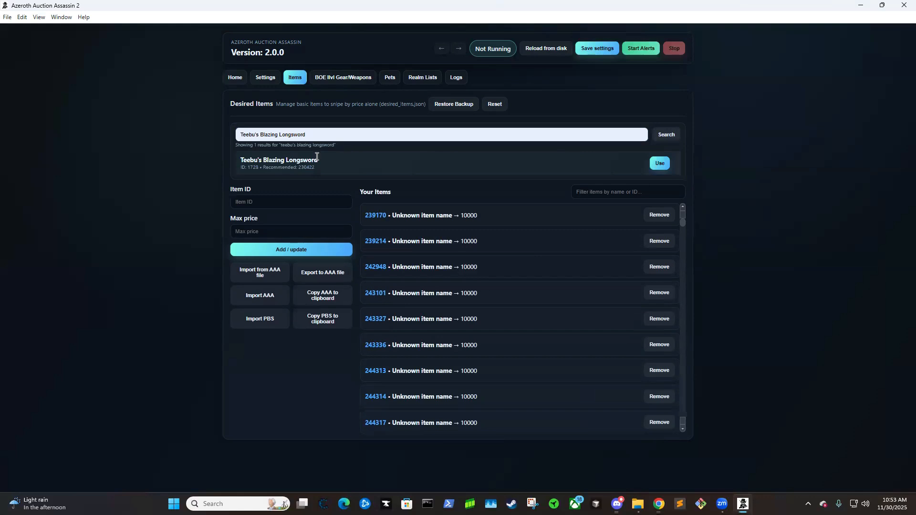
click(657, 163)
Review the Discount vs Average setting's explanation behind the recommended price and glance at the BOE item level rules.
click(265, 80)
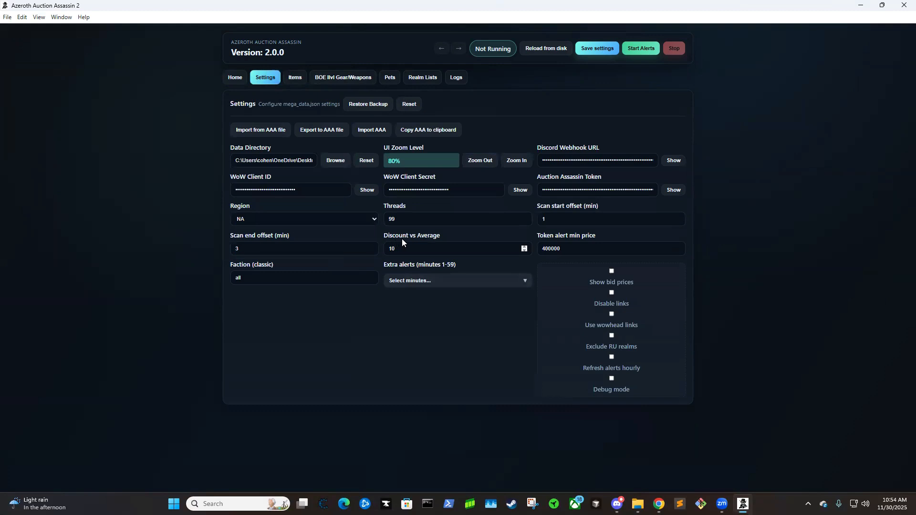
click(296, 80)
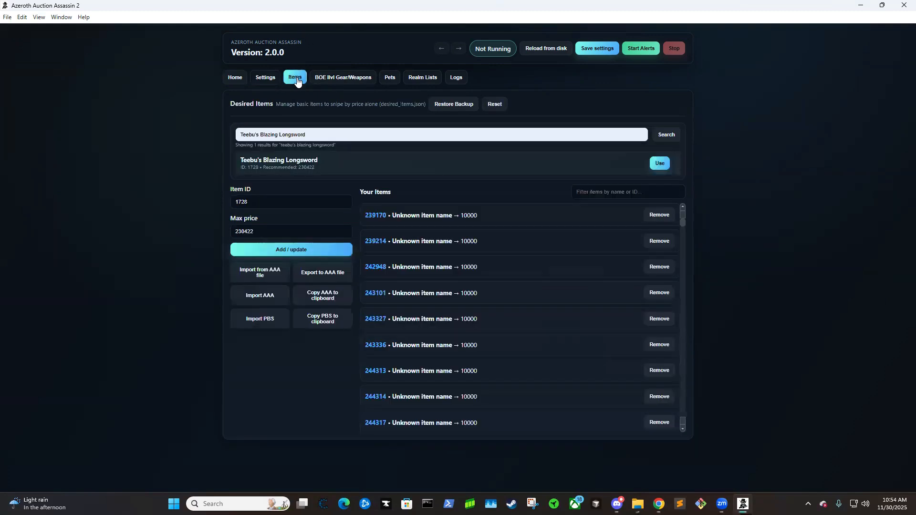
click(265, 76)
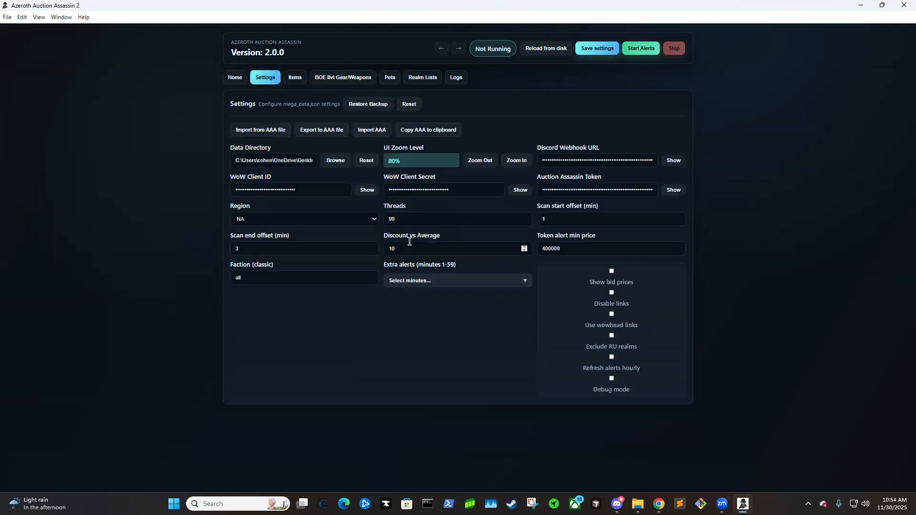
mouse_move(405, 236)
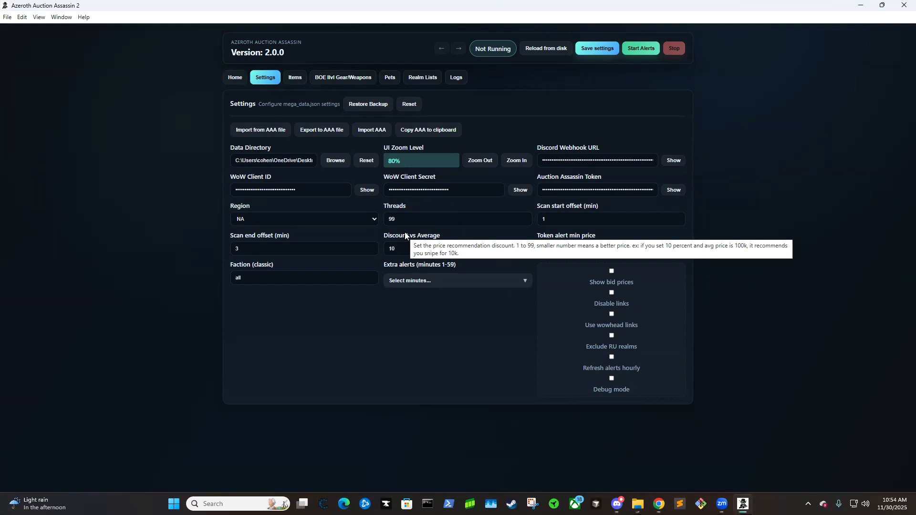
click(300, 78)
click(342, 78)
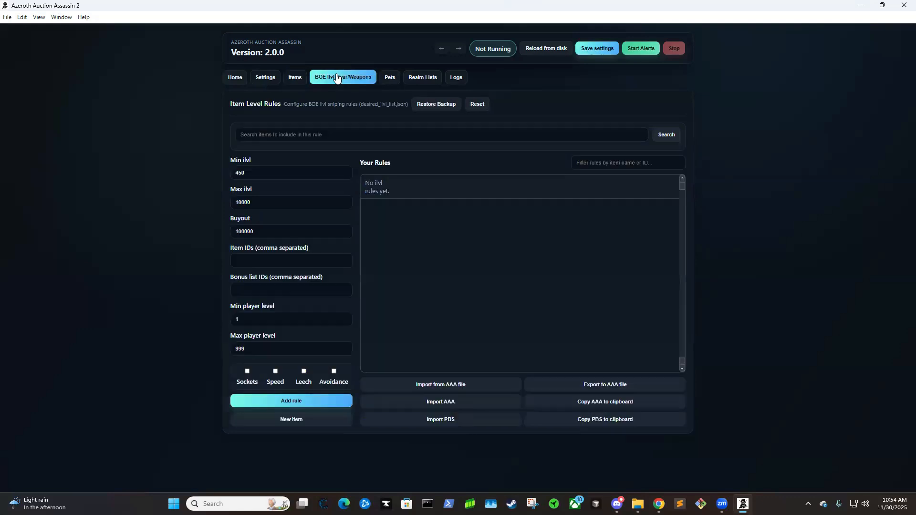
Add Teebu's Blazing Longsword, item ID 1728, to the desired items with a max price of 230422.
click(292, 78)
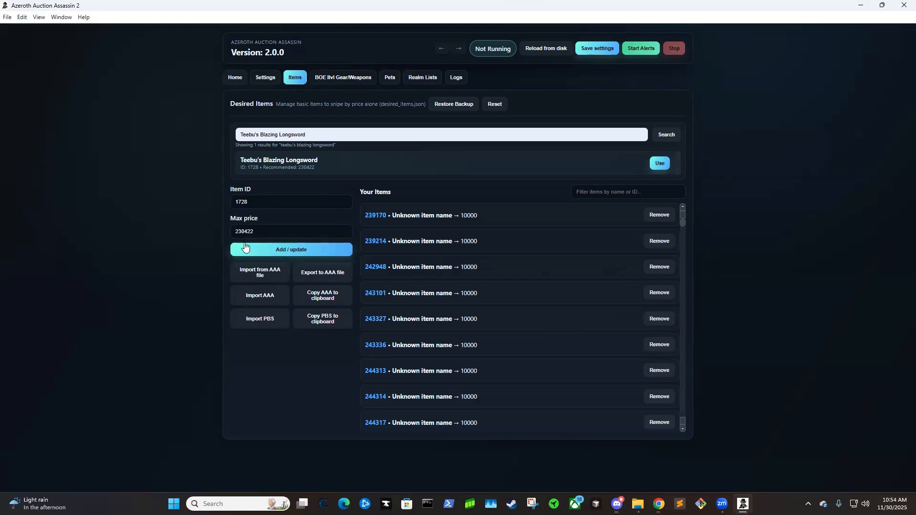
click(268, 251)
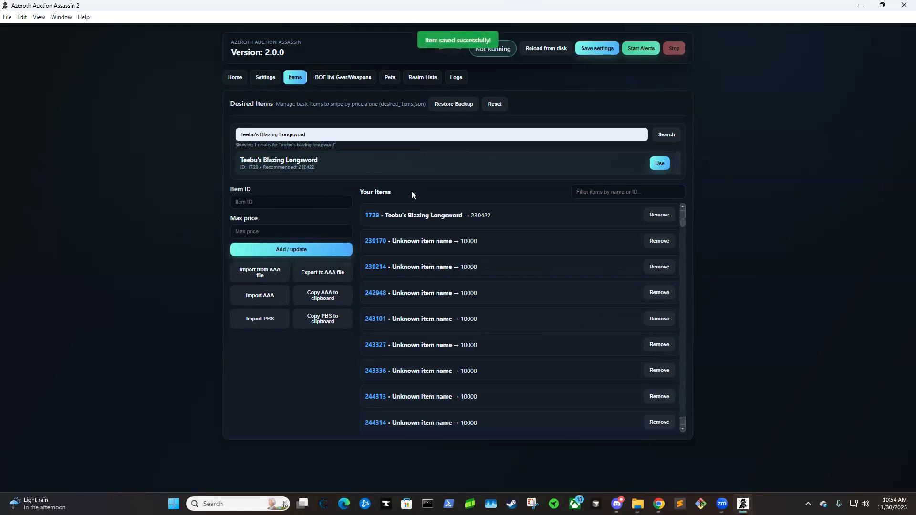
Filter the desired items list by "tee" to find Teebu's Blazing Longsword, and clear the filter.
click(598, 191)
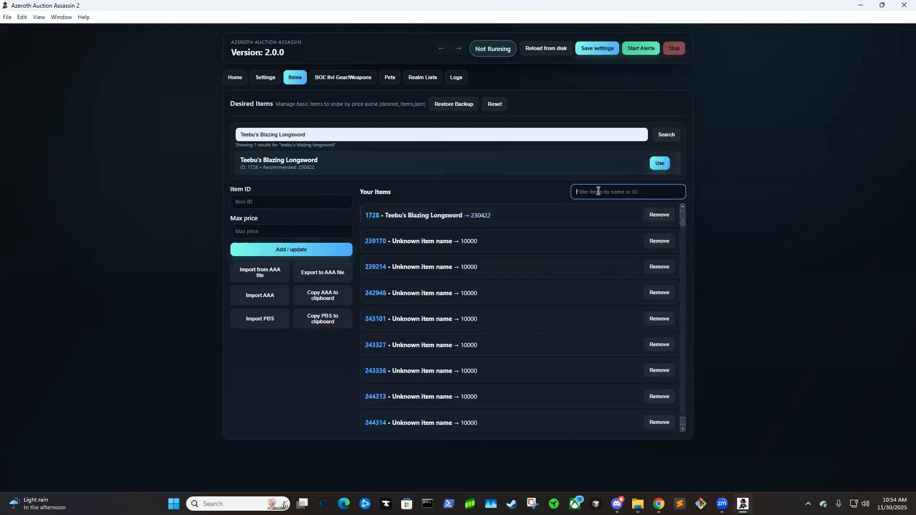
text(tee)
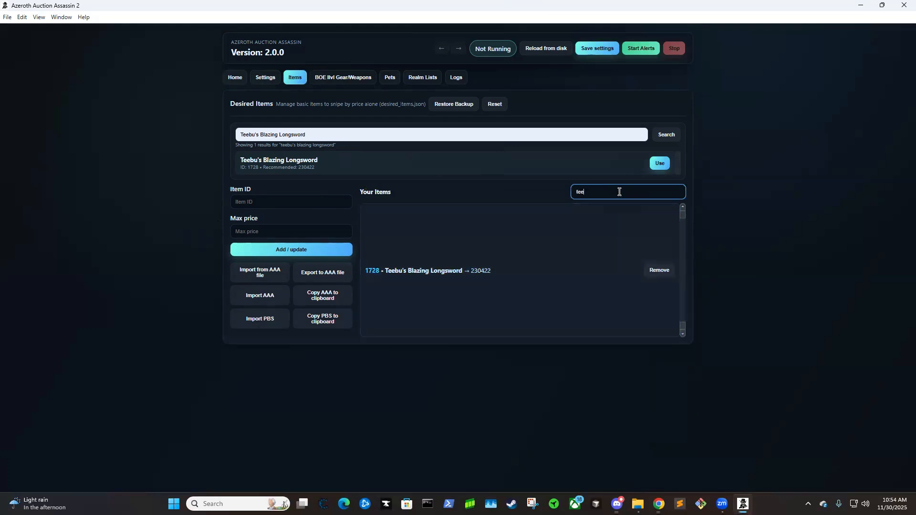
key(BackSpace)
key(BackSpace)
key(BackSpace)
Update the max price of Teebu's Blazing Longsword to 400000, and remove that item from the desired items.
click(491, 216)
key(Tab)
text(40000)
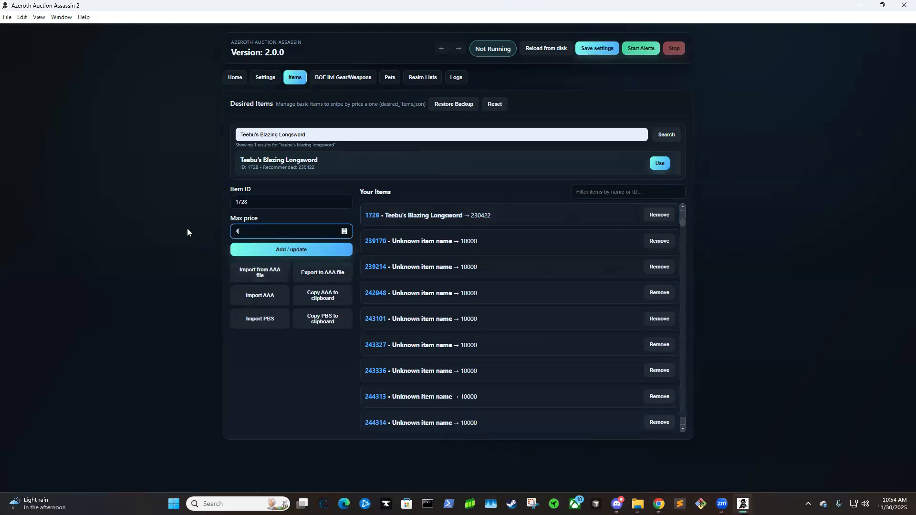
click(261, 250)
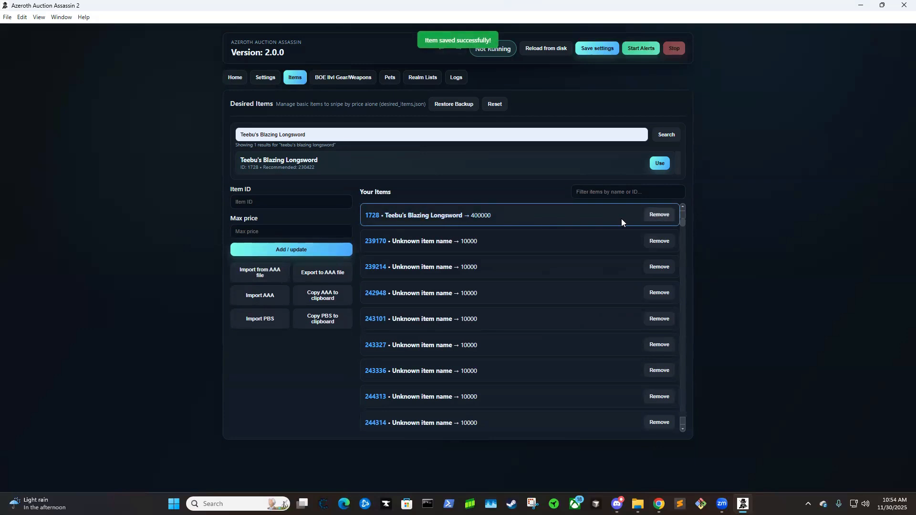
click(659, 214)
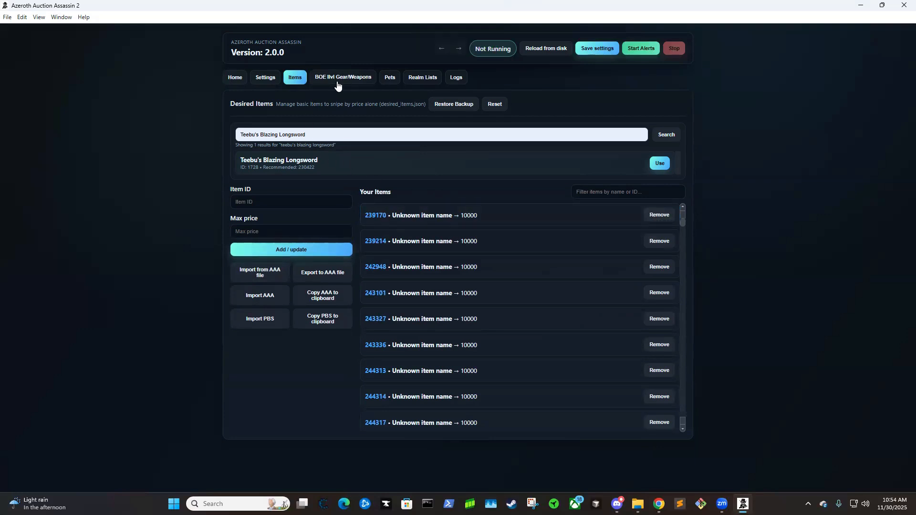
Search the BOE item level rules for Undermine Merc's Dog Tags and load its ID 232663 into the rule form.
click(336, 82)
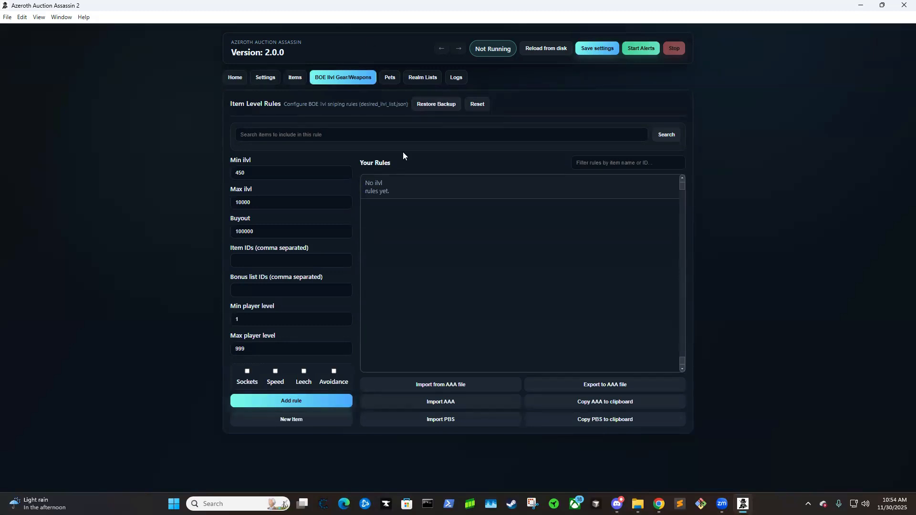
click(293, 134)
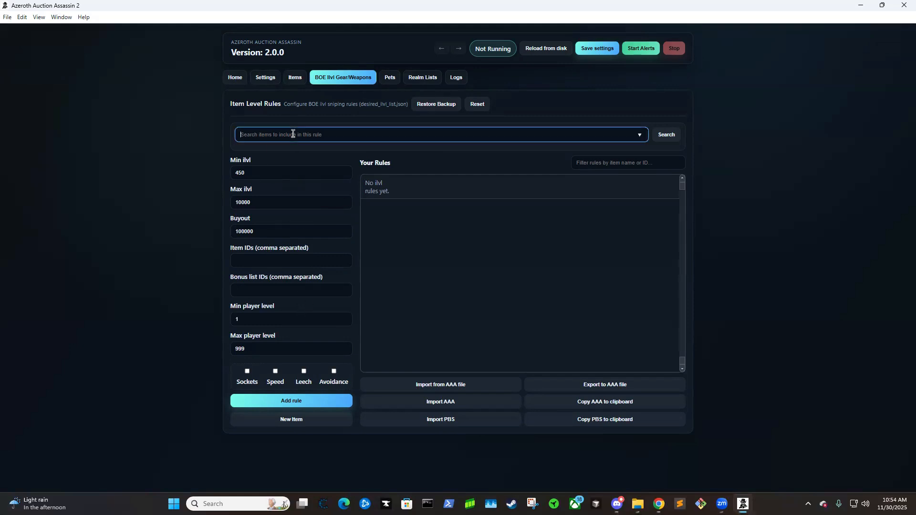
text(undermine)
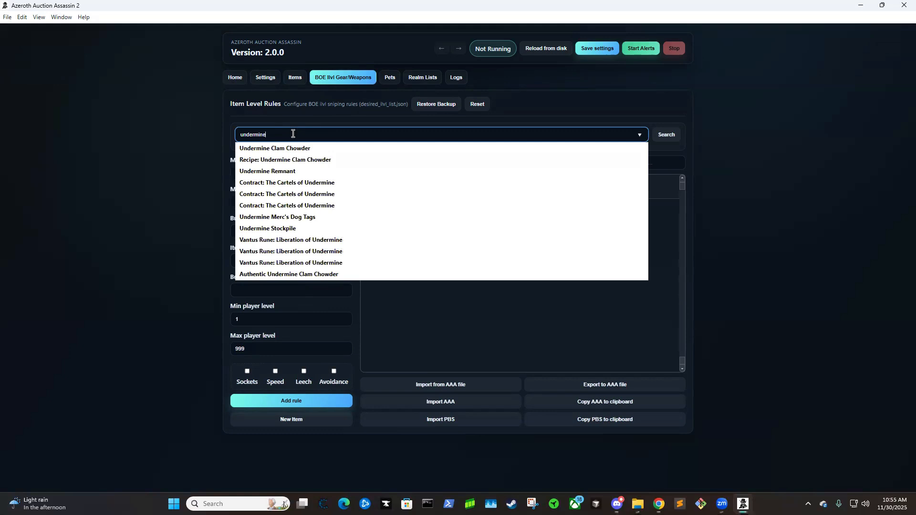
key(alt)
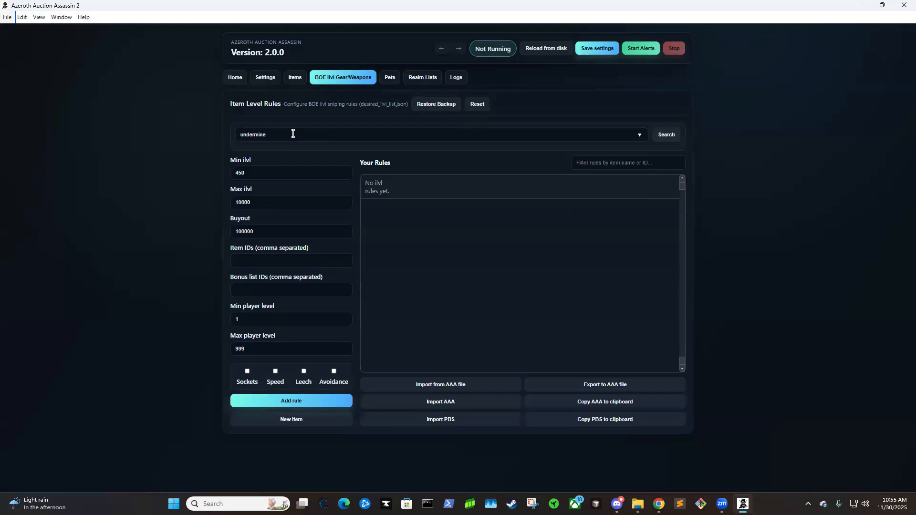
click(292, 134)
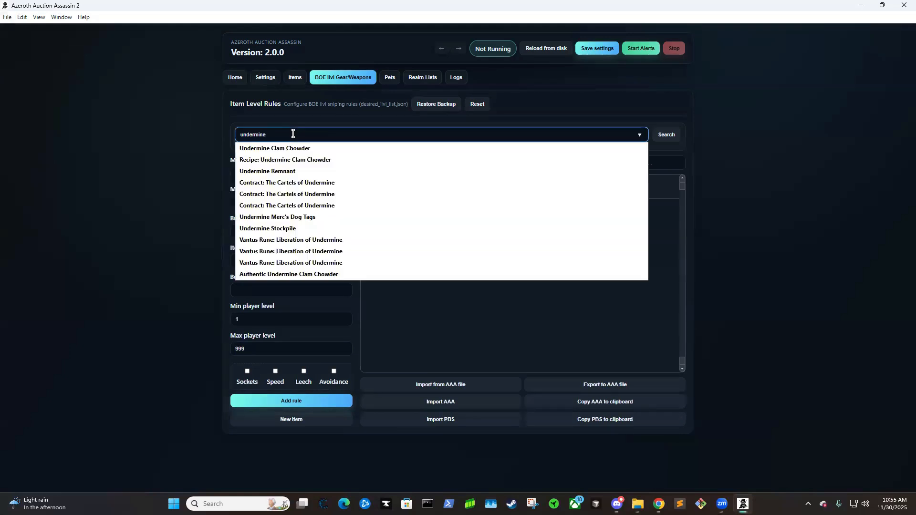
text(mer)
click(286, 148)
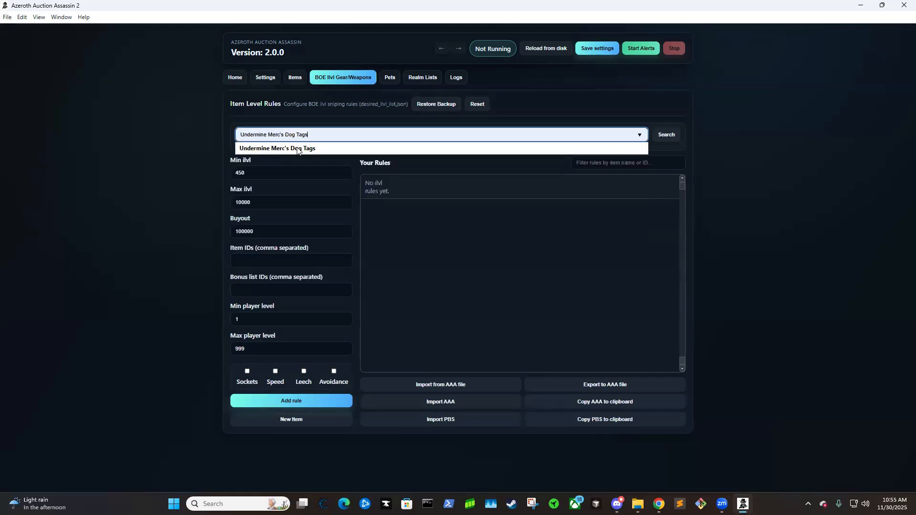
click(666, 134)
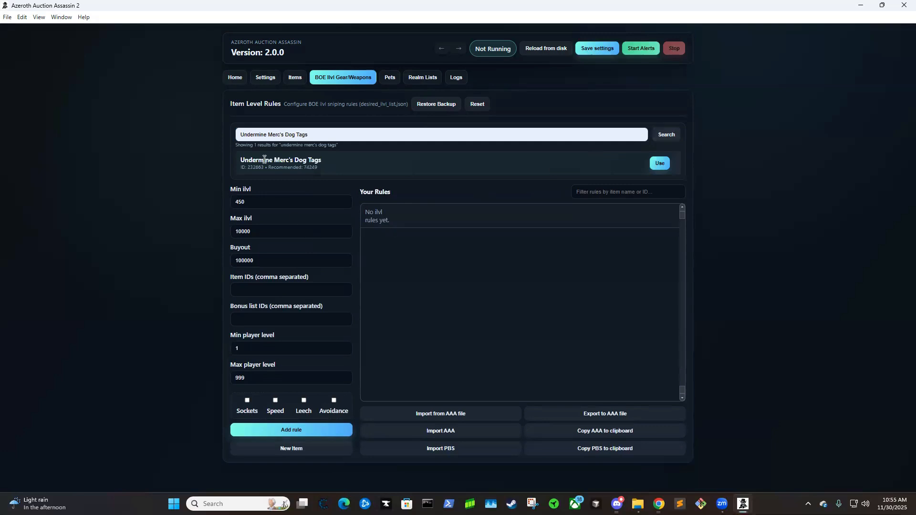
click(660, 167)
Search for Bent Staff and include its ID 35 alongside the dog tags in the same item level rule.
drag(309, 134, 158, 131)
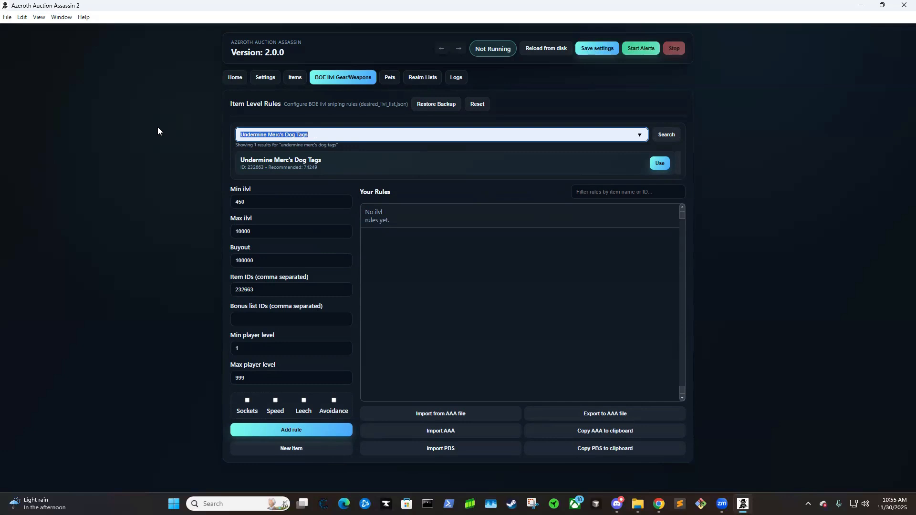
text(bo)
key(BackSpace)
click(336, 149)
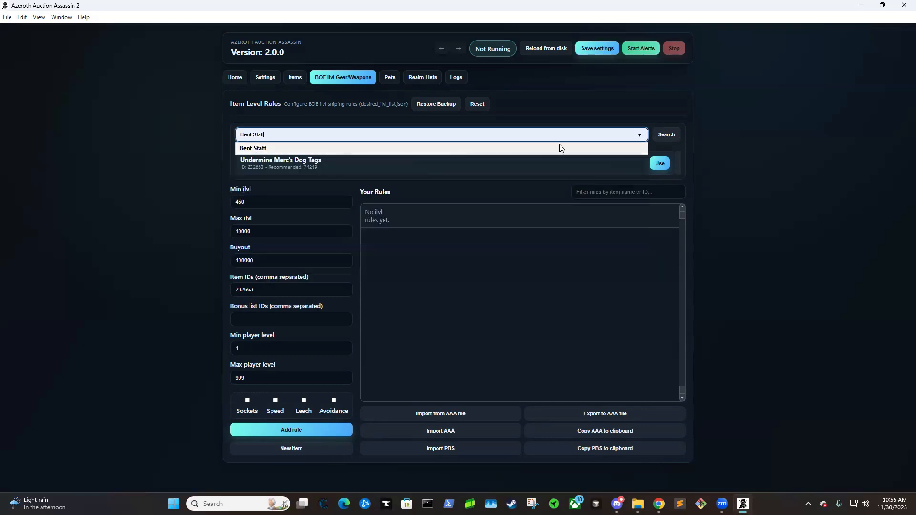
click(665, 135)
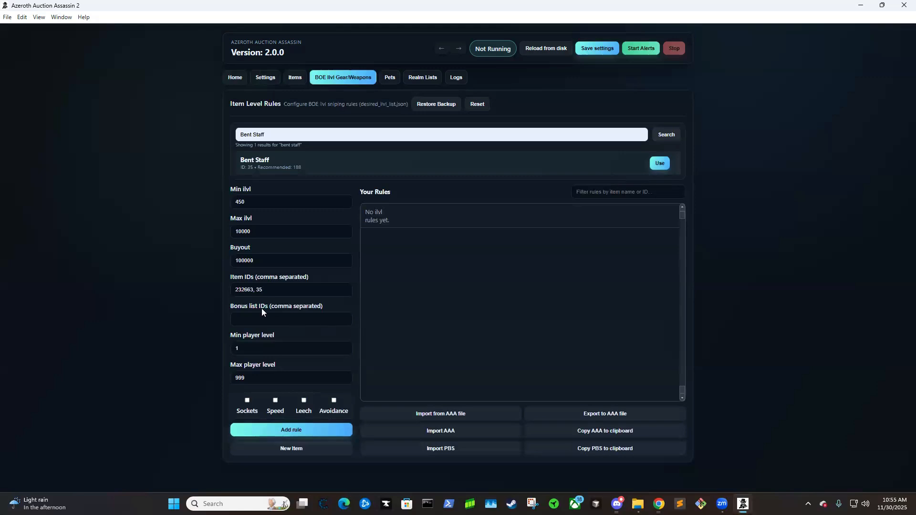
Add the two-item rule for item levels 450 to 10000 with a 100000 buyout, and remove it again.
click(285, 288)
click(295, 429)
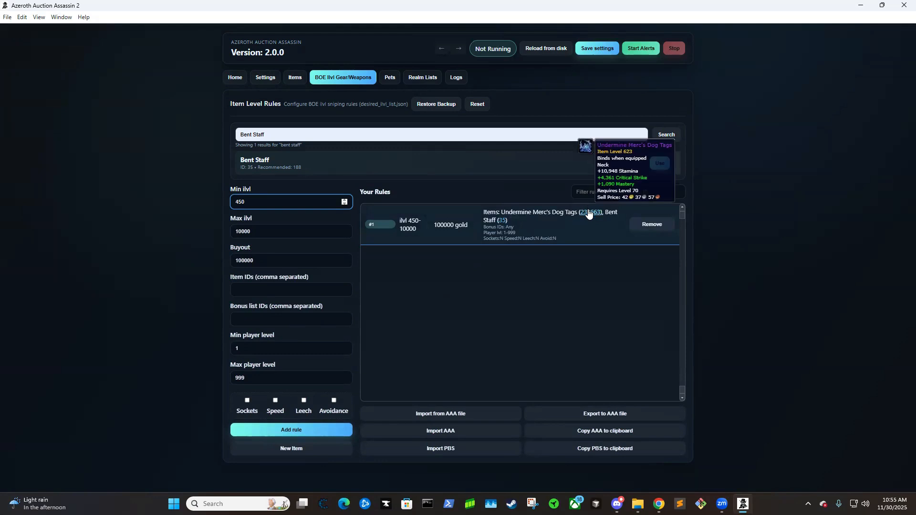
click(639, 225)
Restore the item level rules from the 11/21/2025, 11:00:00 AM backup and look through the restored list.
click(438, 105)
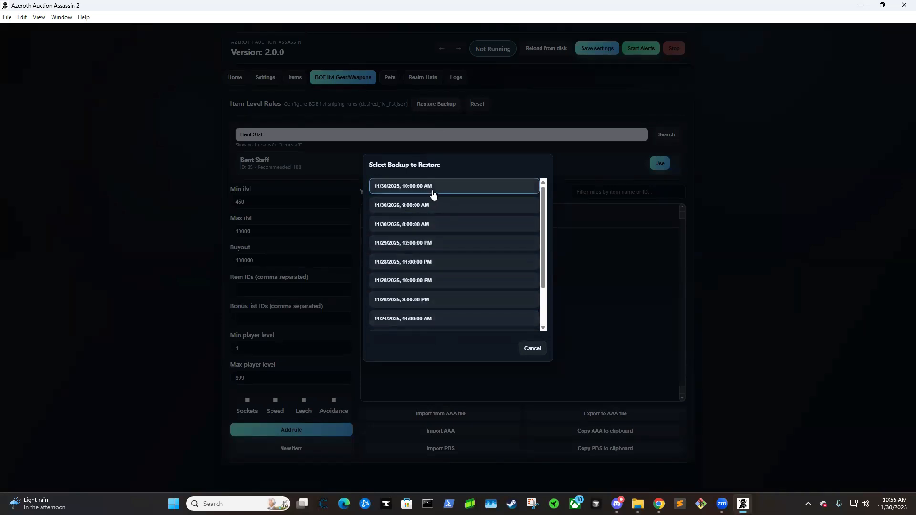
scroll(433, 253, down, 1)
click(431, 270)
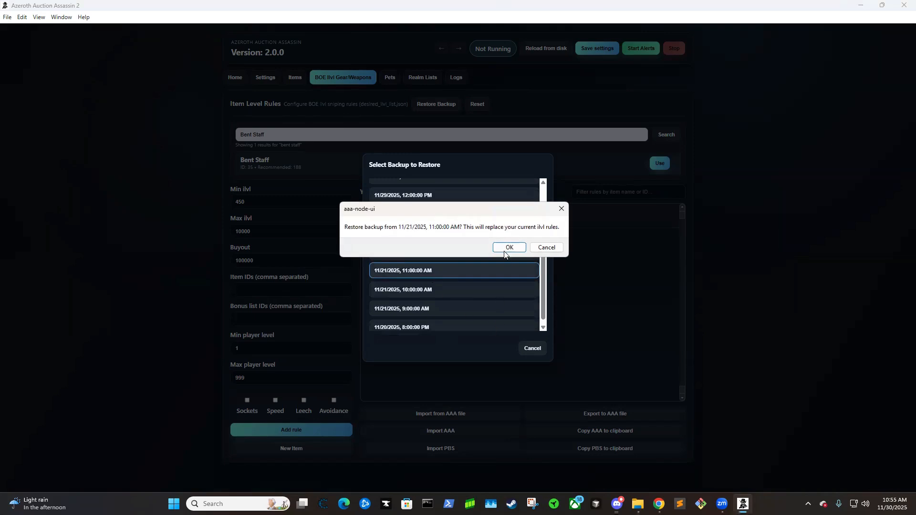
click(505, 249)
scroll(546, 296, down, 2)
scroll(520, 328, down, 12)
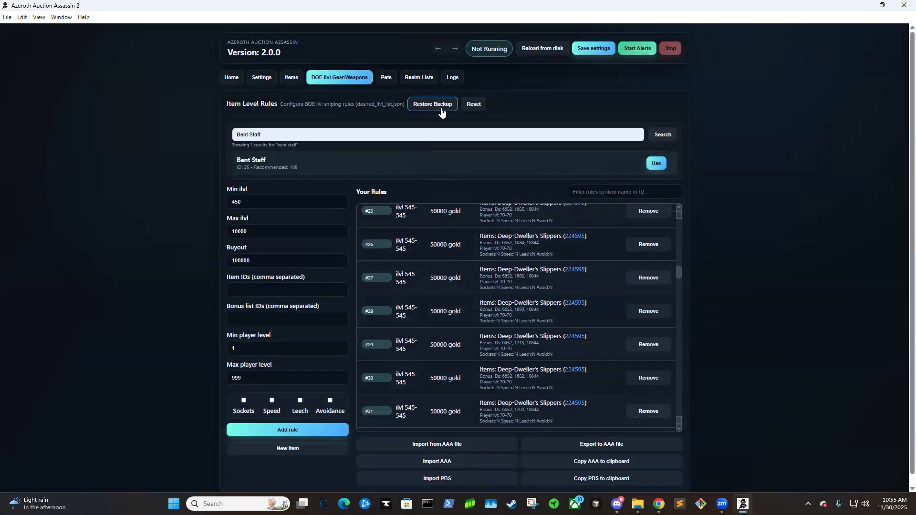
Restore the item level rules from another backup in the list.
click(441, 112)
scroll(439, 280, down, 1)
click(427, 275)
click(505, 249)
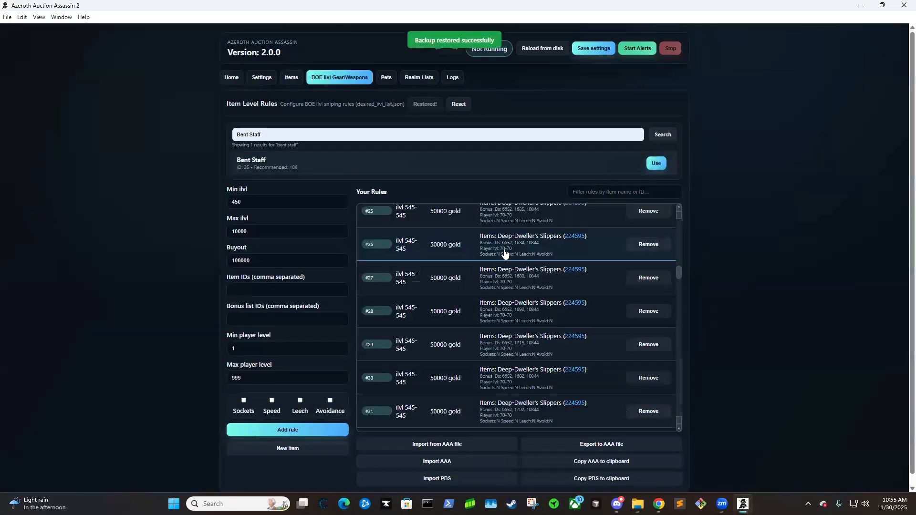
Restore the item level rules from the 11/30/2025, 9:00:00 AM backup.
click(430, 104)
scroll(444, 260, down, 1)
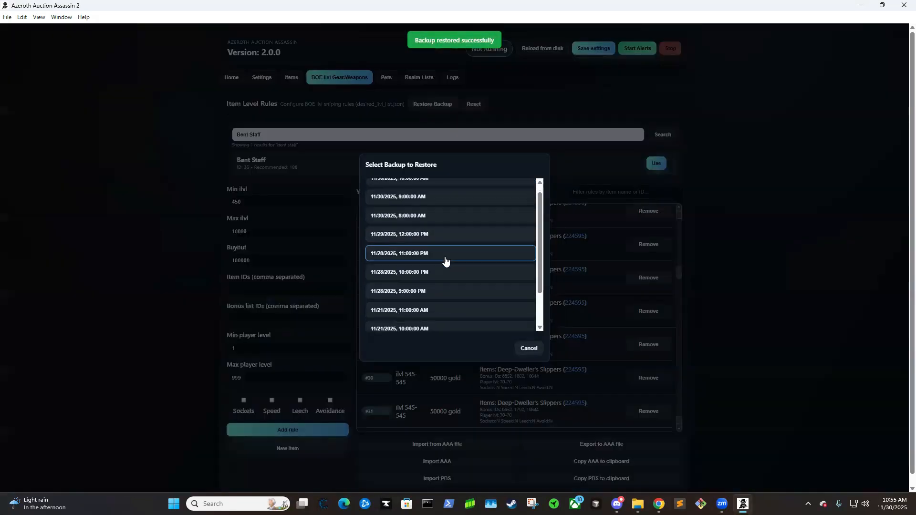
scroll(434, 248, up, 1)
click(434, 204)
click(507, 248)
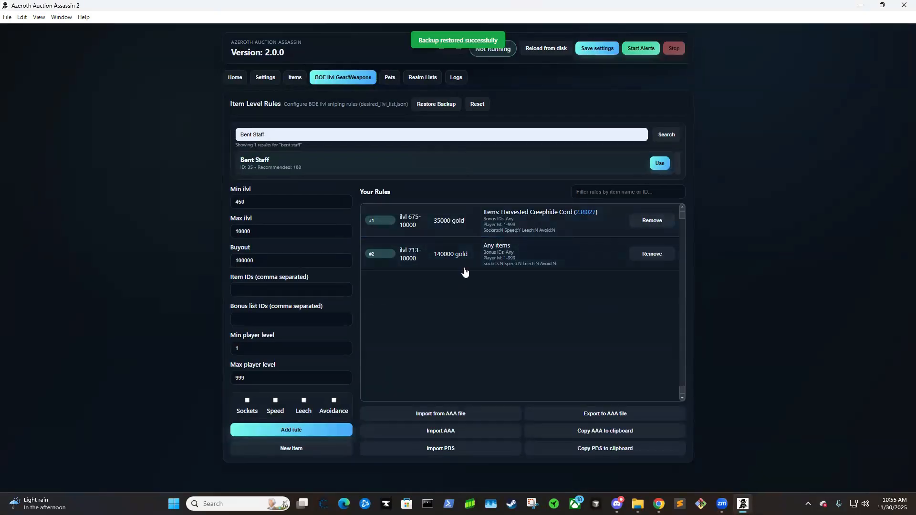
Load the Harvested Creephide Cord rule and the any-items rule into the form in turn to compare their settings.
mouse_move(582, 215)
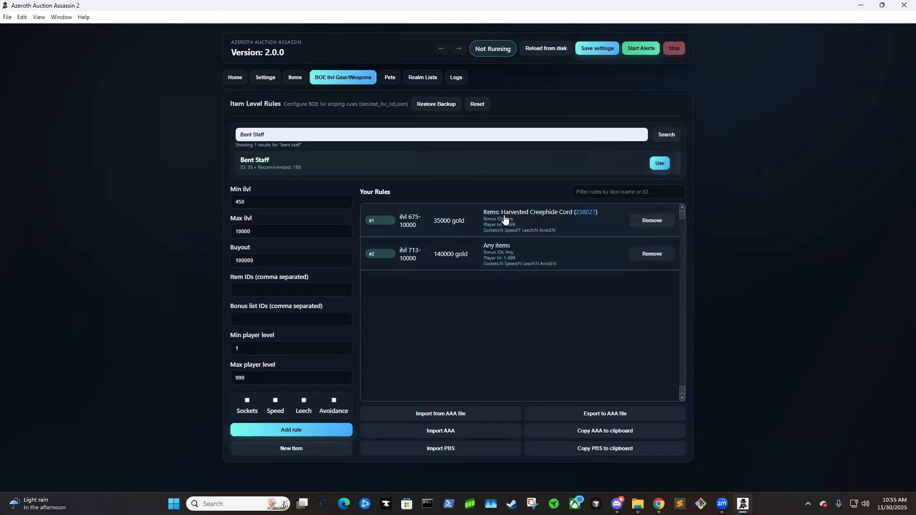
click(459, 262)
click(459, 262)
click(454, 224)
click(453, 258)
click(451, 230)
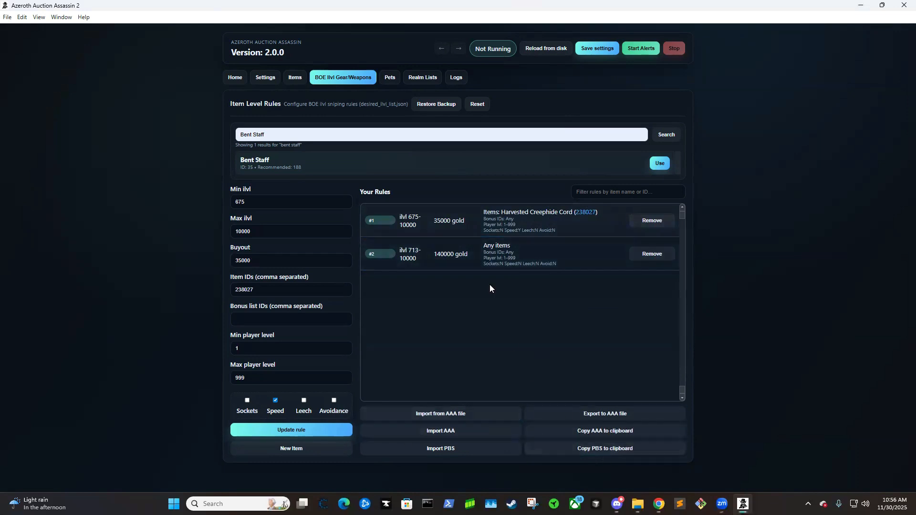
Restore the pet level rules from the 11/29/2025, 12:00:00 PM backup.
click(388, 78)
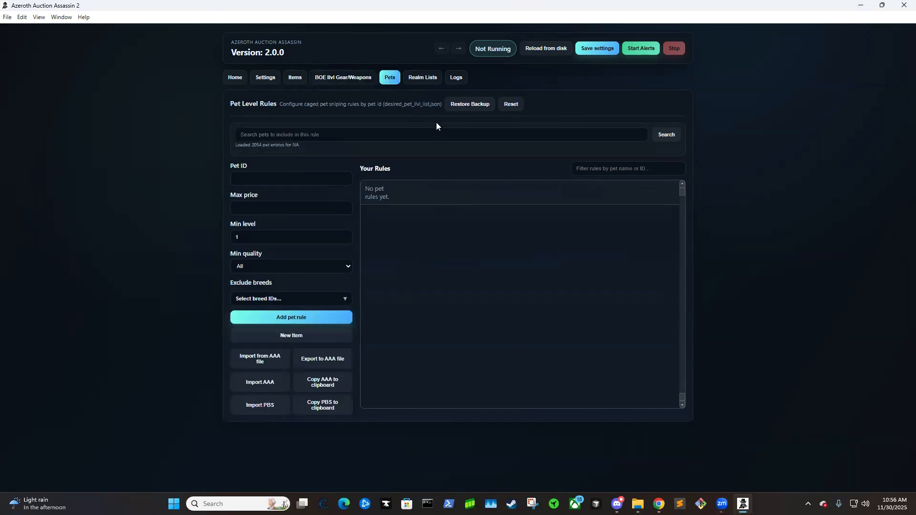
click(460, 106)
click(435, 224)
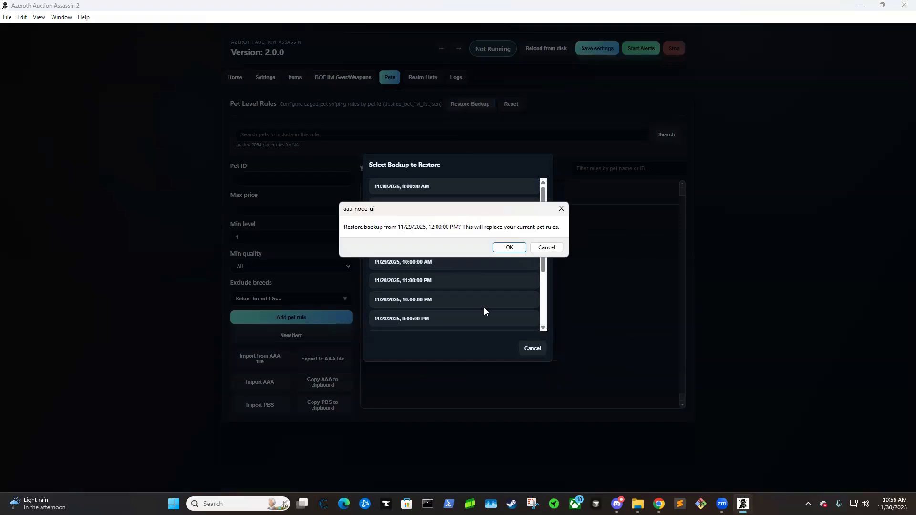
click(509, 248)
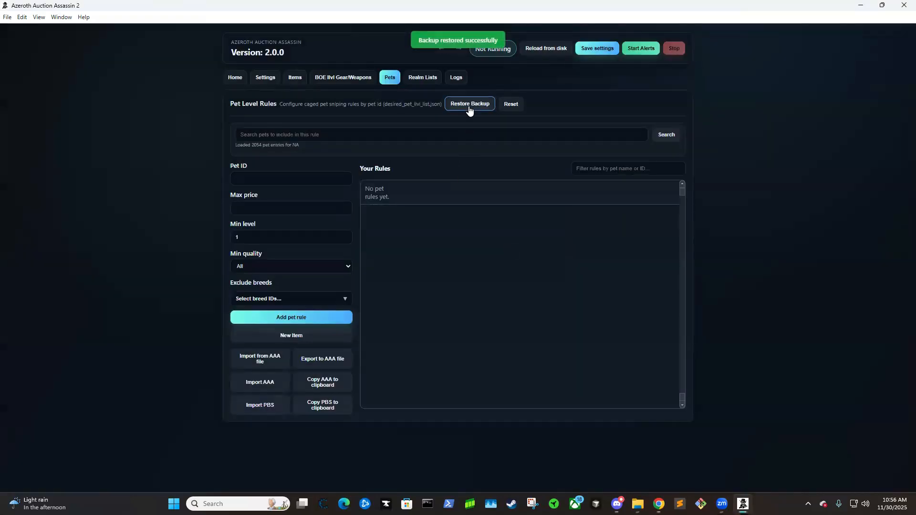
Restore the pet level rules from the 11/21/2025, 10:00:00 AM backup.
click(468, 106)
scroll(456, 253, down, 3)
click(470, 306)
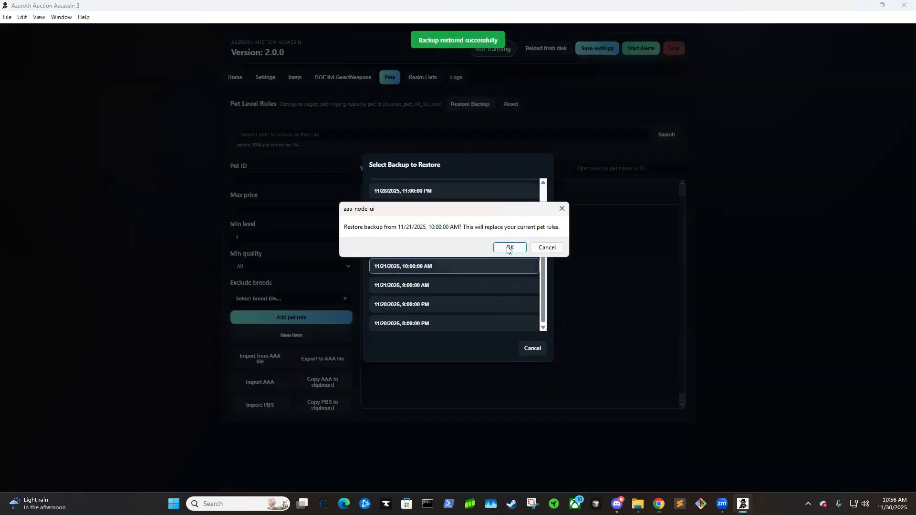
click(509, 249)
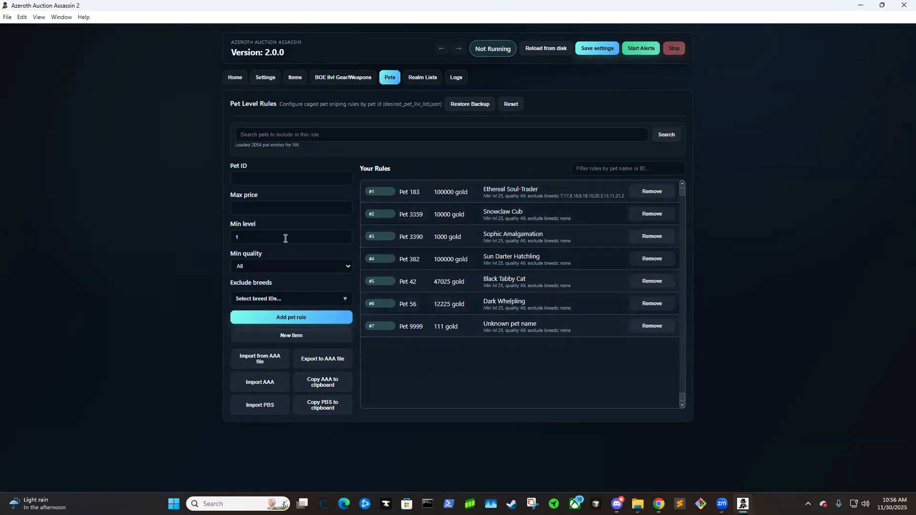
Load pet rules into the form and examine the excluded breeds of the Ethereal Soul-Trader rule.
click(496, 188)
click(496, 233)
click(302, 299)
click(534, 197)
click(310, 300)
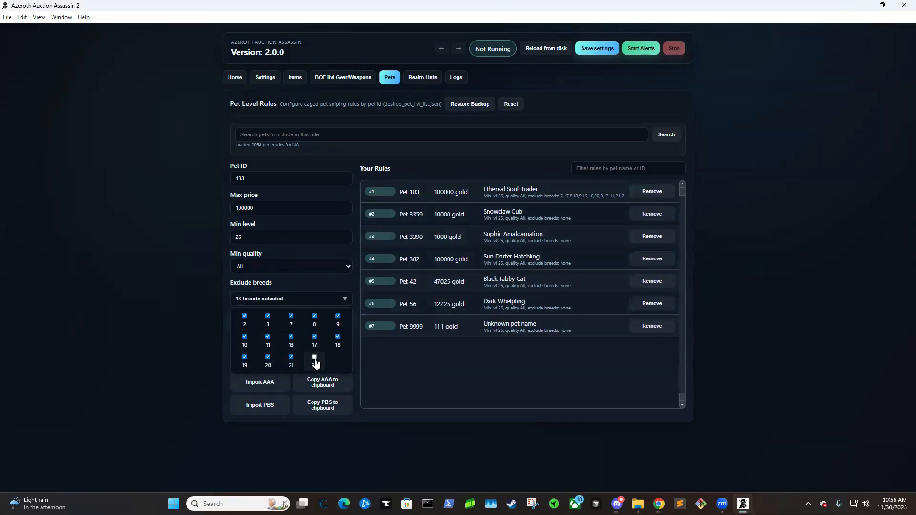
Remove the pet rule for the unknown pet with ID 9999.
click(443, 333)
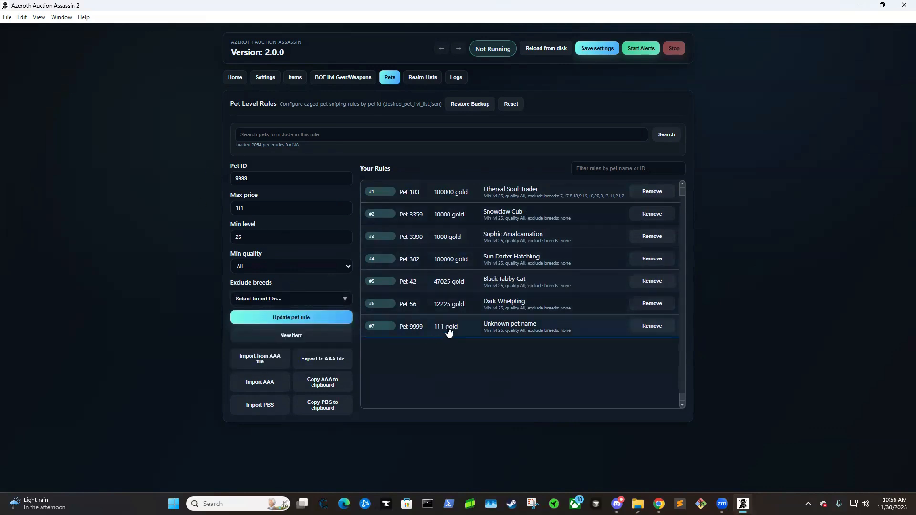
click(649, 331)
Search the pets for Orange Tabby Cat and load the match into a cleared form for a new rule.
click(339, 141)
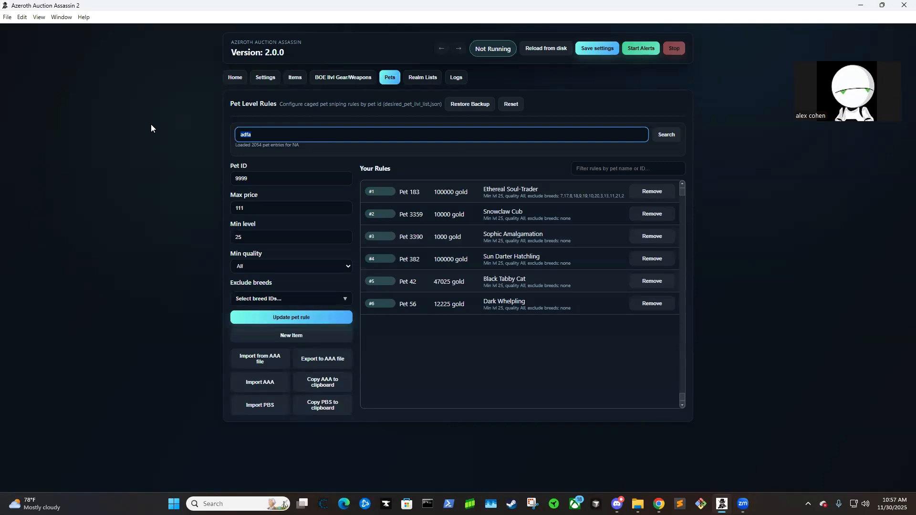
text(o)
click(276, 171)
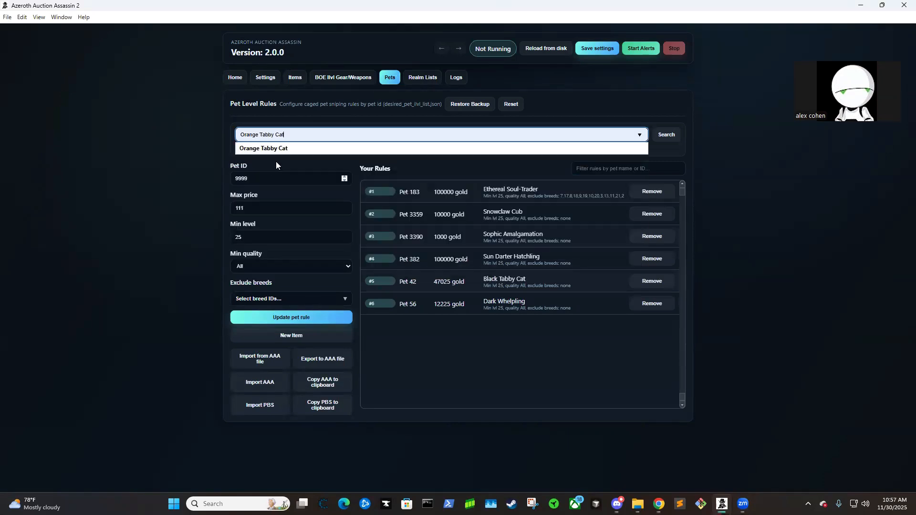
click(665, 135)
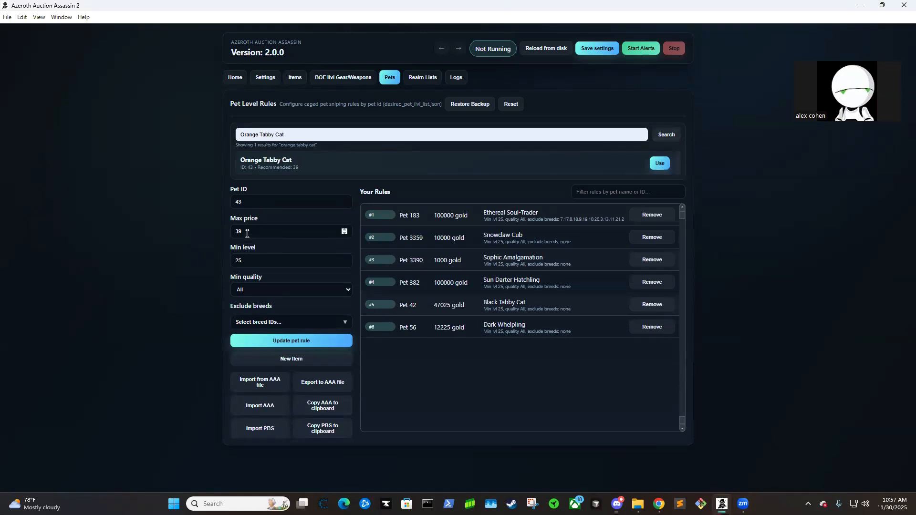
click(245, 261)
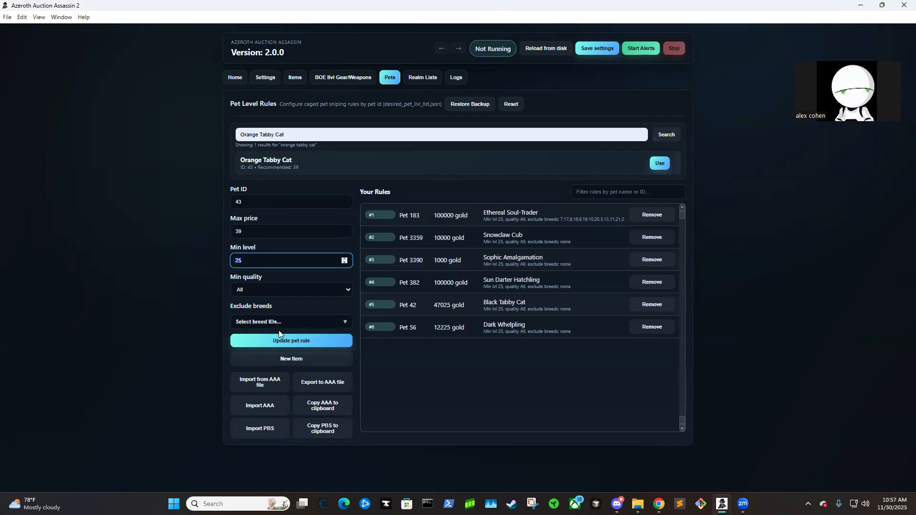
click(284, 361)
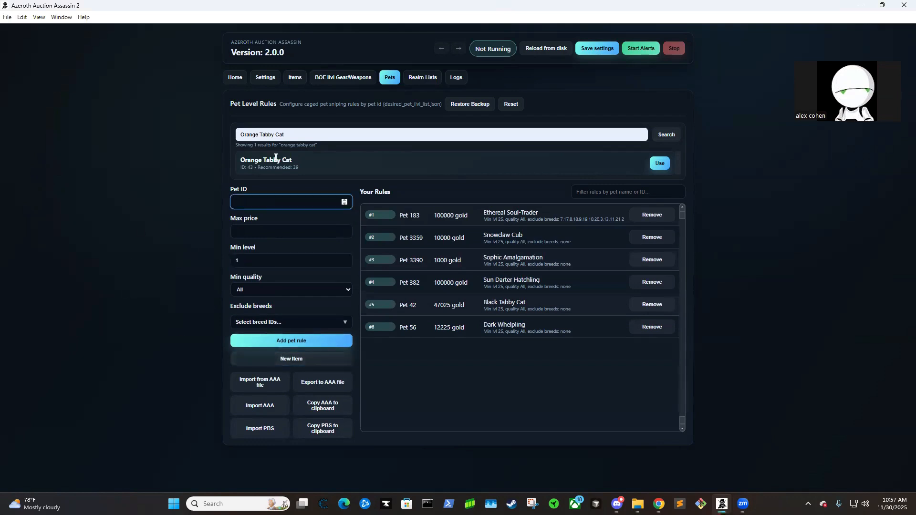
click(661, 166)
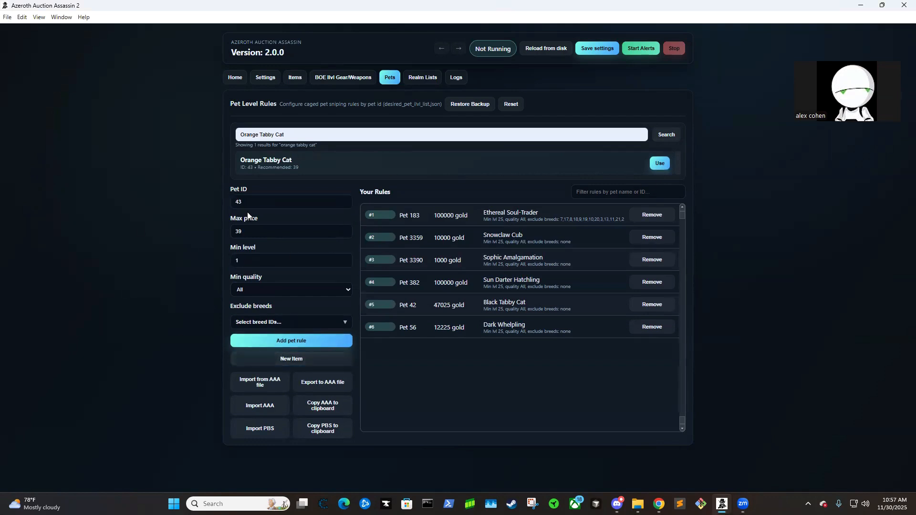
Add the Orange Tabby Cat pet rule with a minimum level of 22 and remove it from the rules.
drag(245, 262, 211, 261)
text(22)
click(291, 341)
click(563, 355)
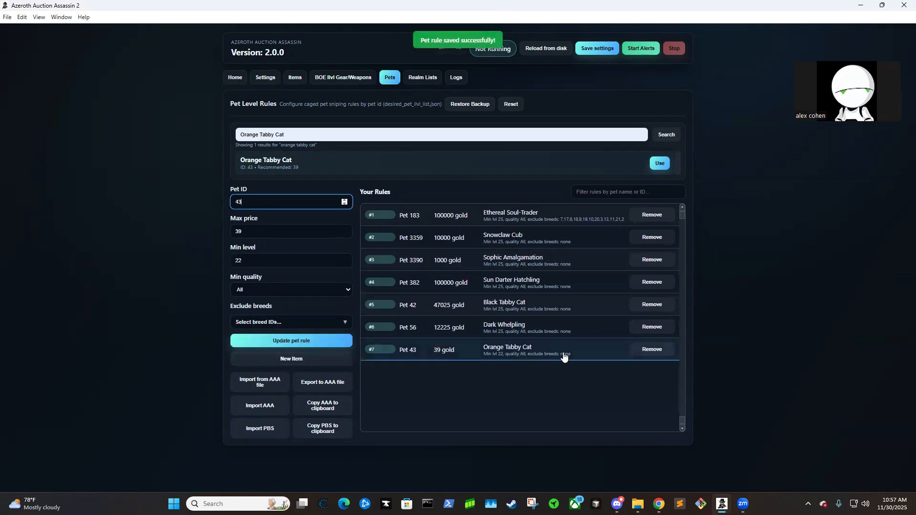
click(641, 350)
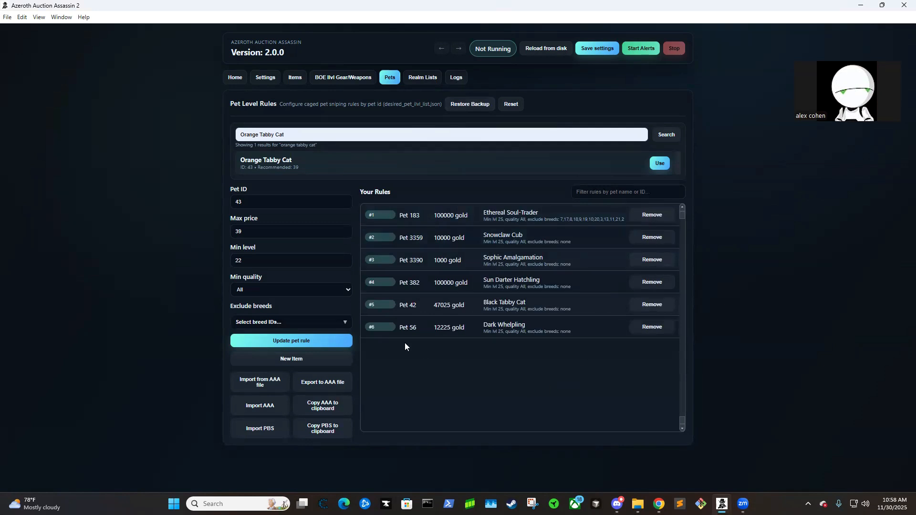
Start the auction house alerts and follow the scan output in the logs.
click(423, 77)
click(343, 77)
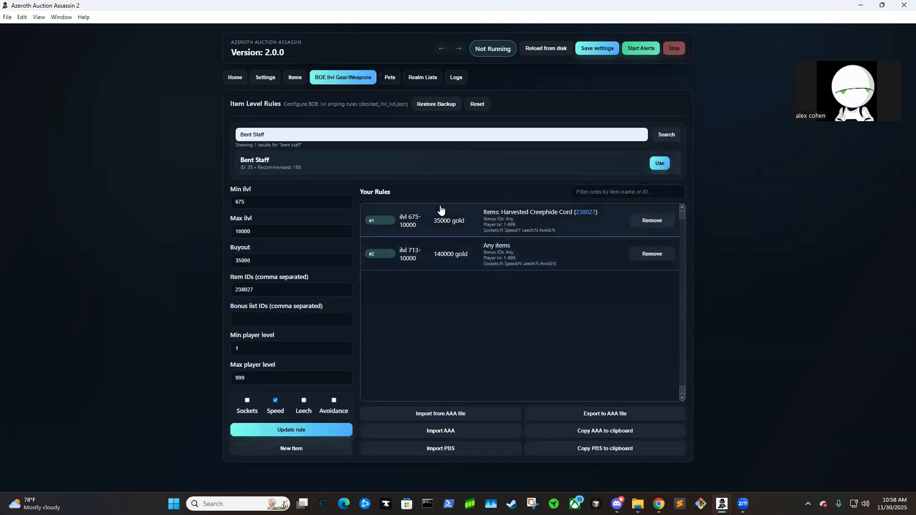
click(295, 77)
click(456, 78)
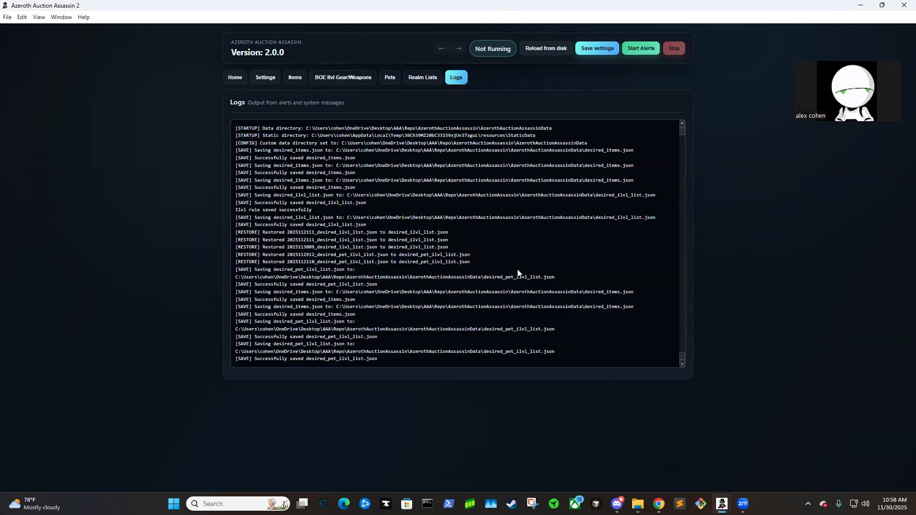
click(642, 50)
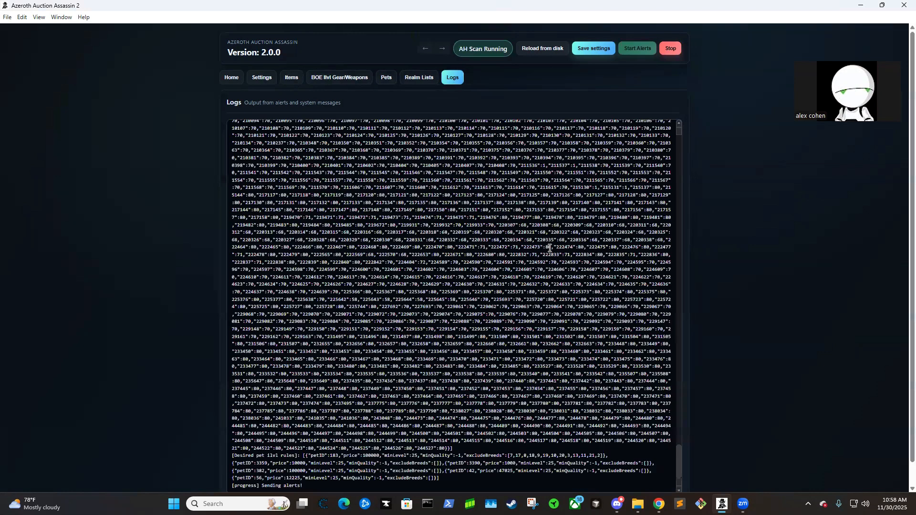
scroll(551, 251, down, 1)
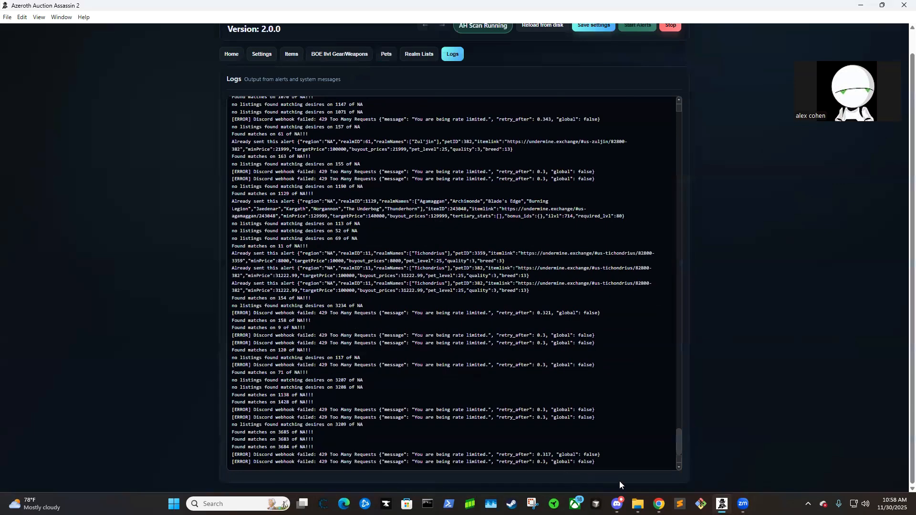
Switch to Discord and review the latest snipe alerts in the live-aaa-server channel, back to the scan's starting message.
click(617, 503)
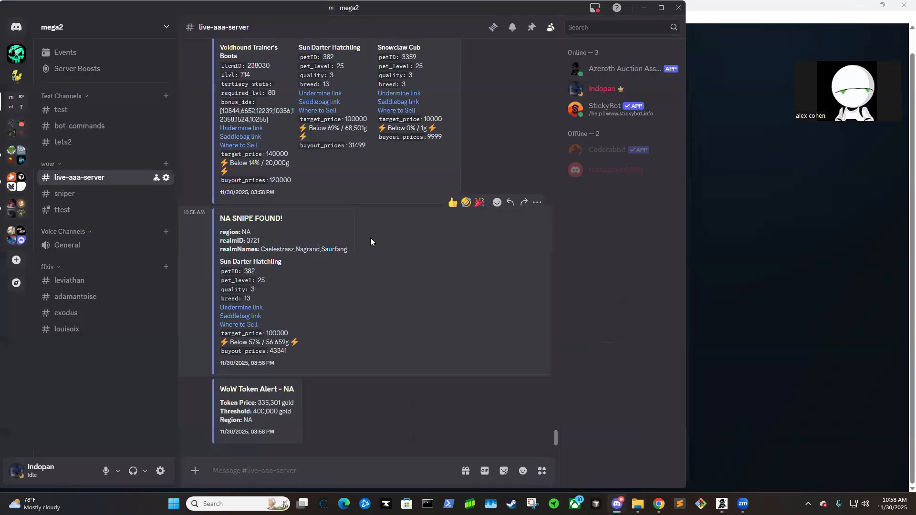
scroll(397, 266, up, 15)
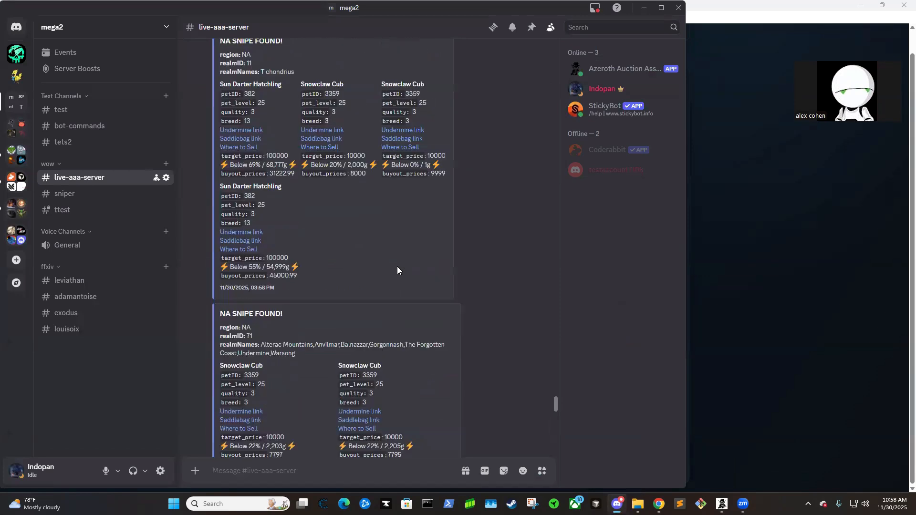
scroll(398, 269, up, 15)
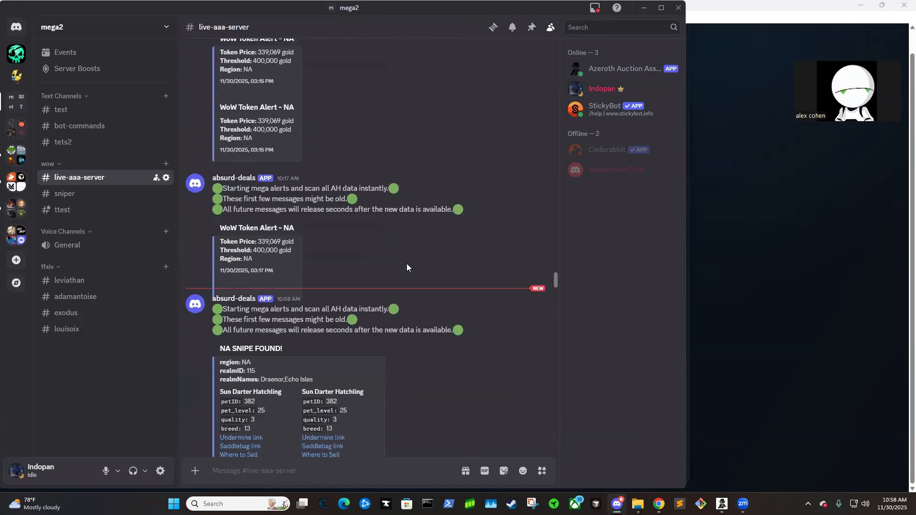
scroll(406, 264, down, 5)
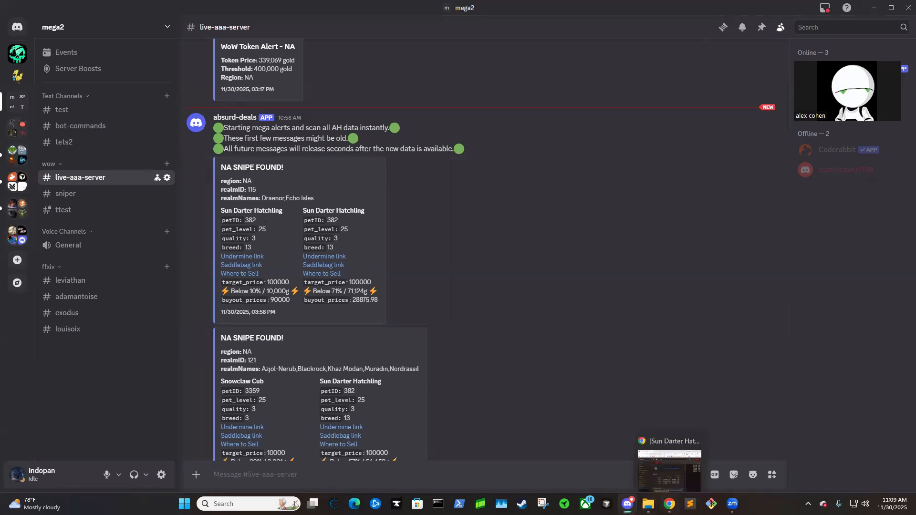
Compare the Sun Darter Hatchling listings for Draenor on Undermine Exchange in Chrome with the buyout prices in the Discord alert.
click(669, 503)
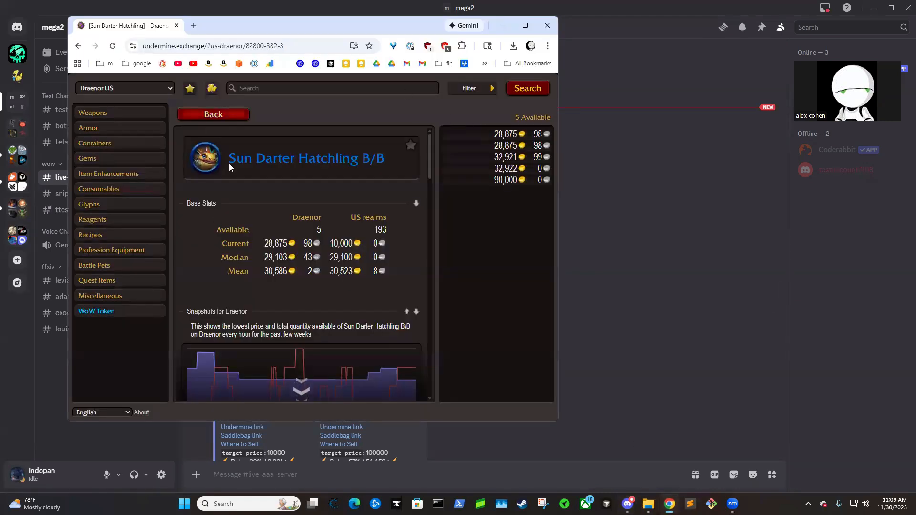
click(649, 308)
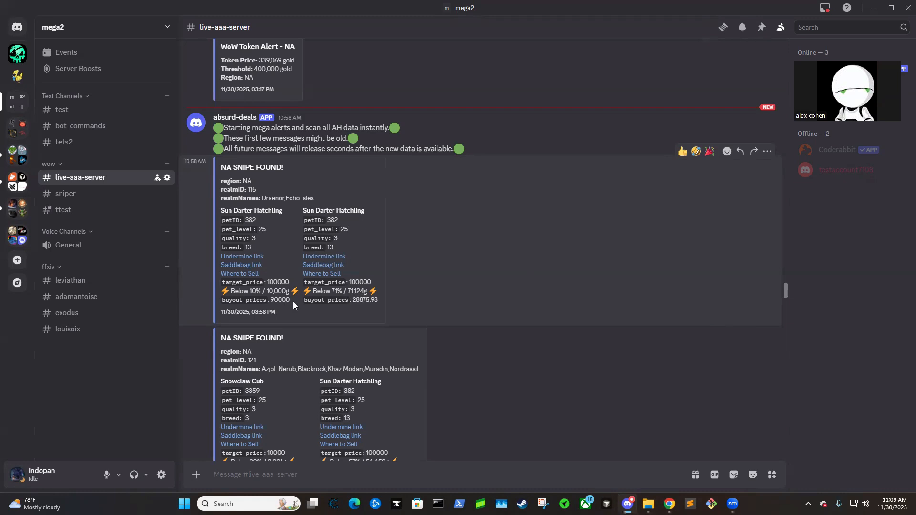
click(365, 300)
click(669, 503)
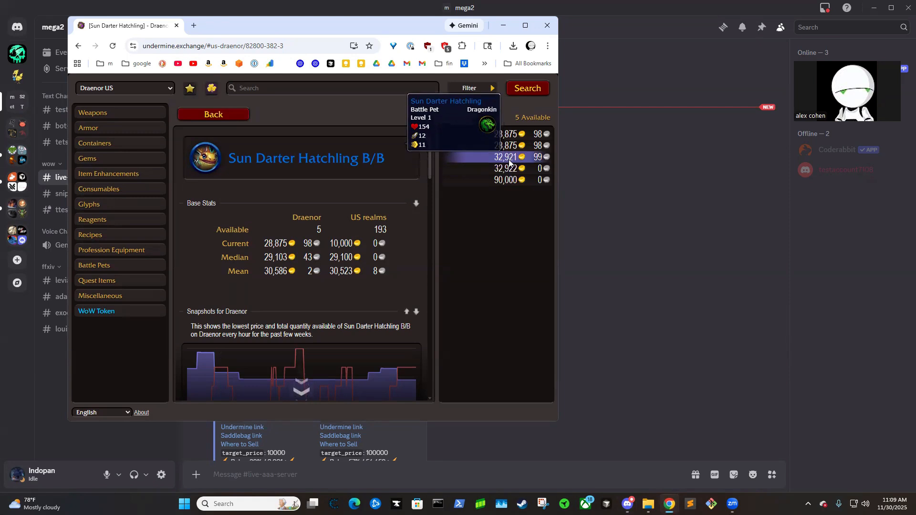
click(894, 247)
Open the Saddlebag Exchange item data page from the Technomancer's Service Sandals alert, view its listings and return to Discord.
scroll(405, 286, down, 6)
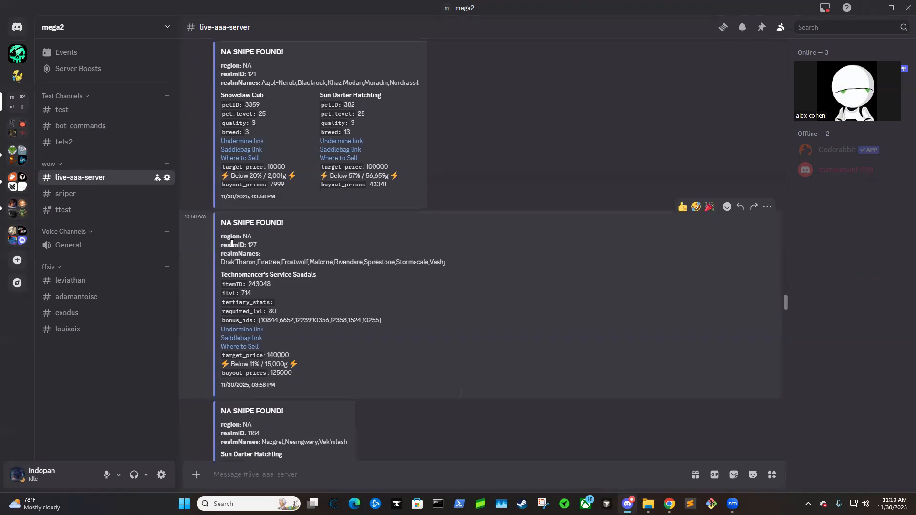
click(242, 347)
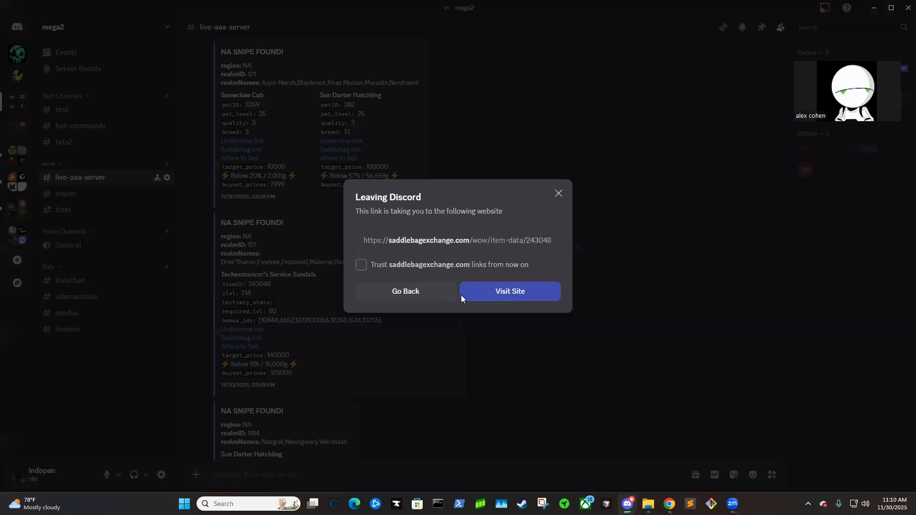
click(462, 296)
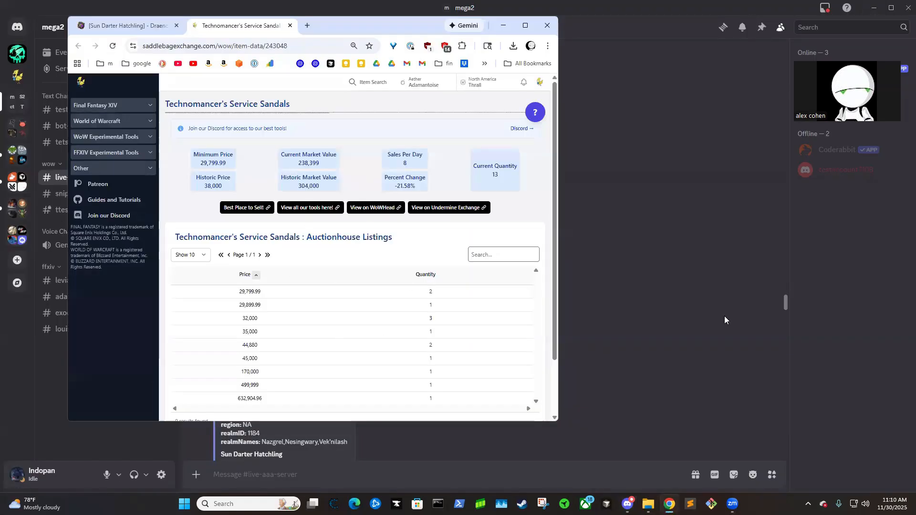
click(879, 365)
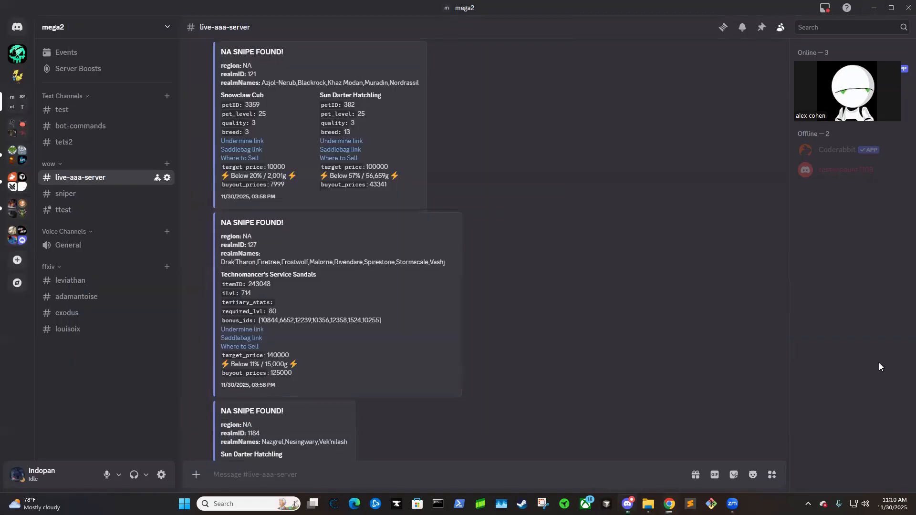
Open the Saddlebag Exchange realm export search from the Technomancer's Service Sandals alert, maximize the browser and check the item level searched.
click(241, 338)
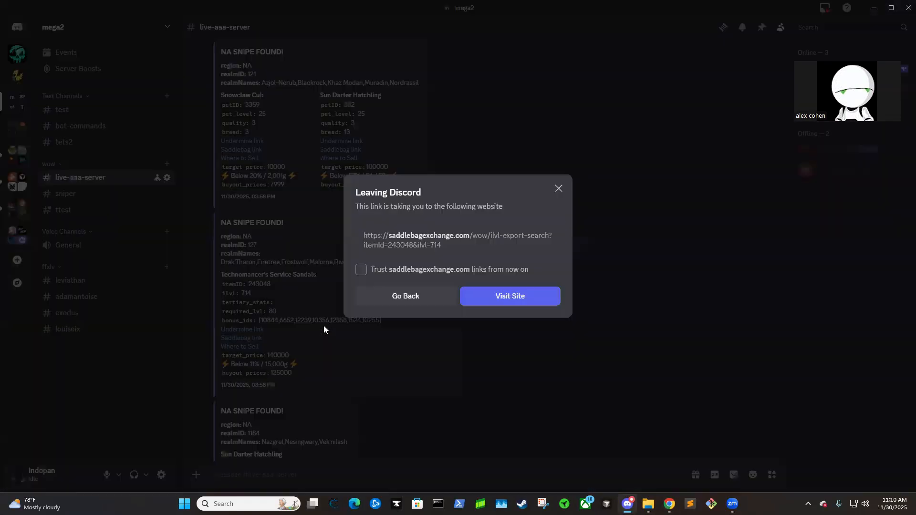
click(499, 296)
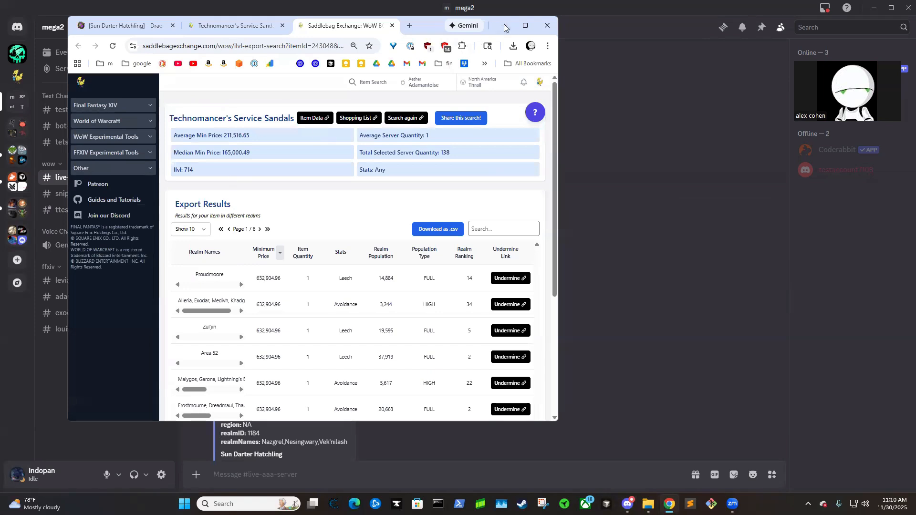
click(525, 25)
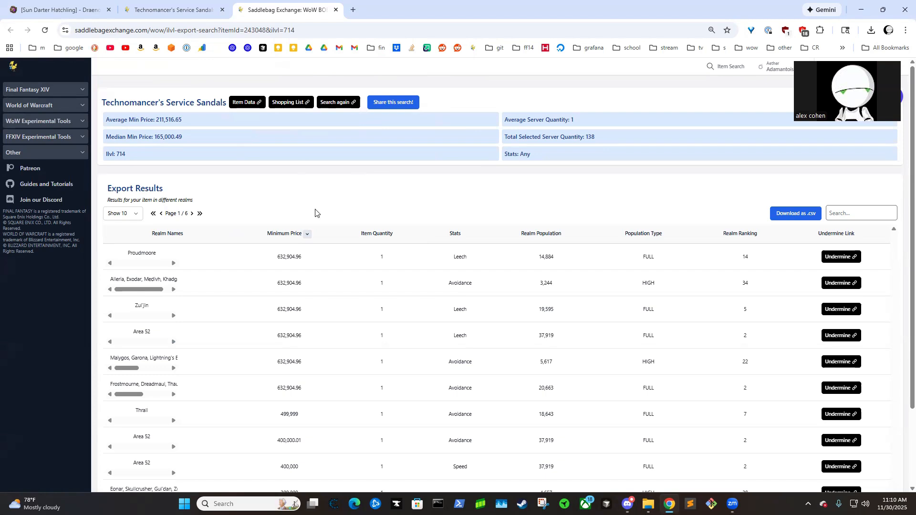
double_click(121, 155)
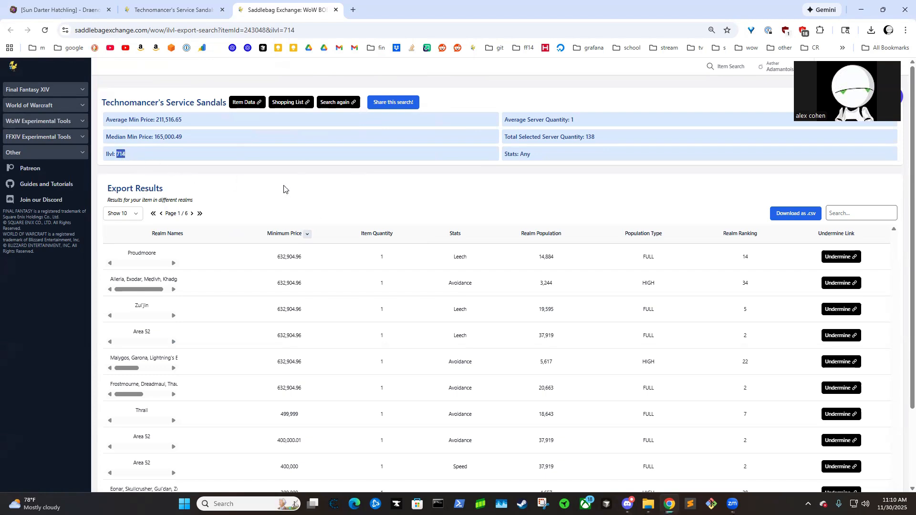